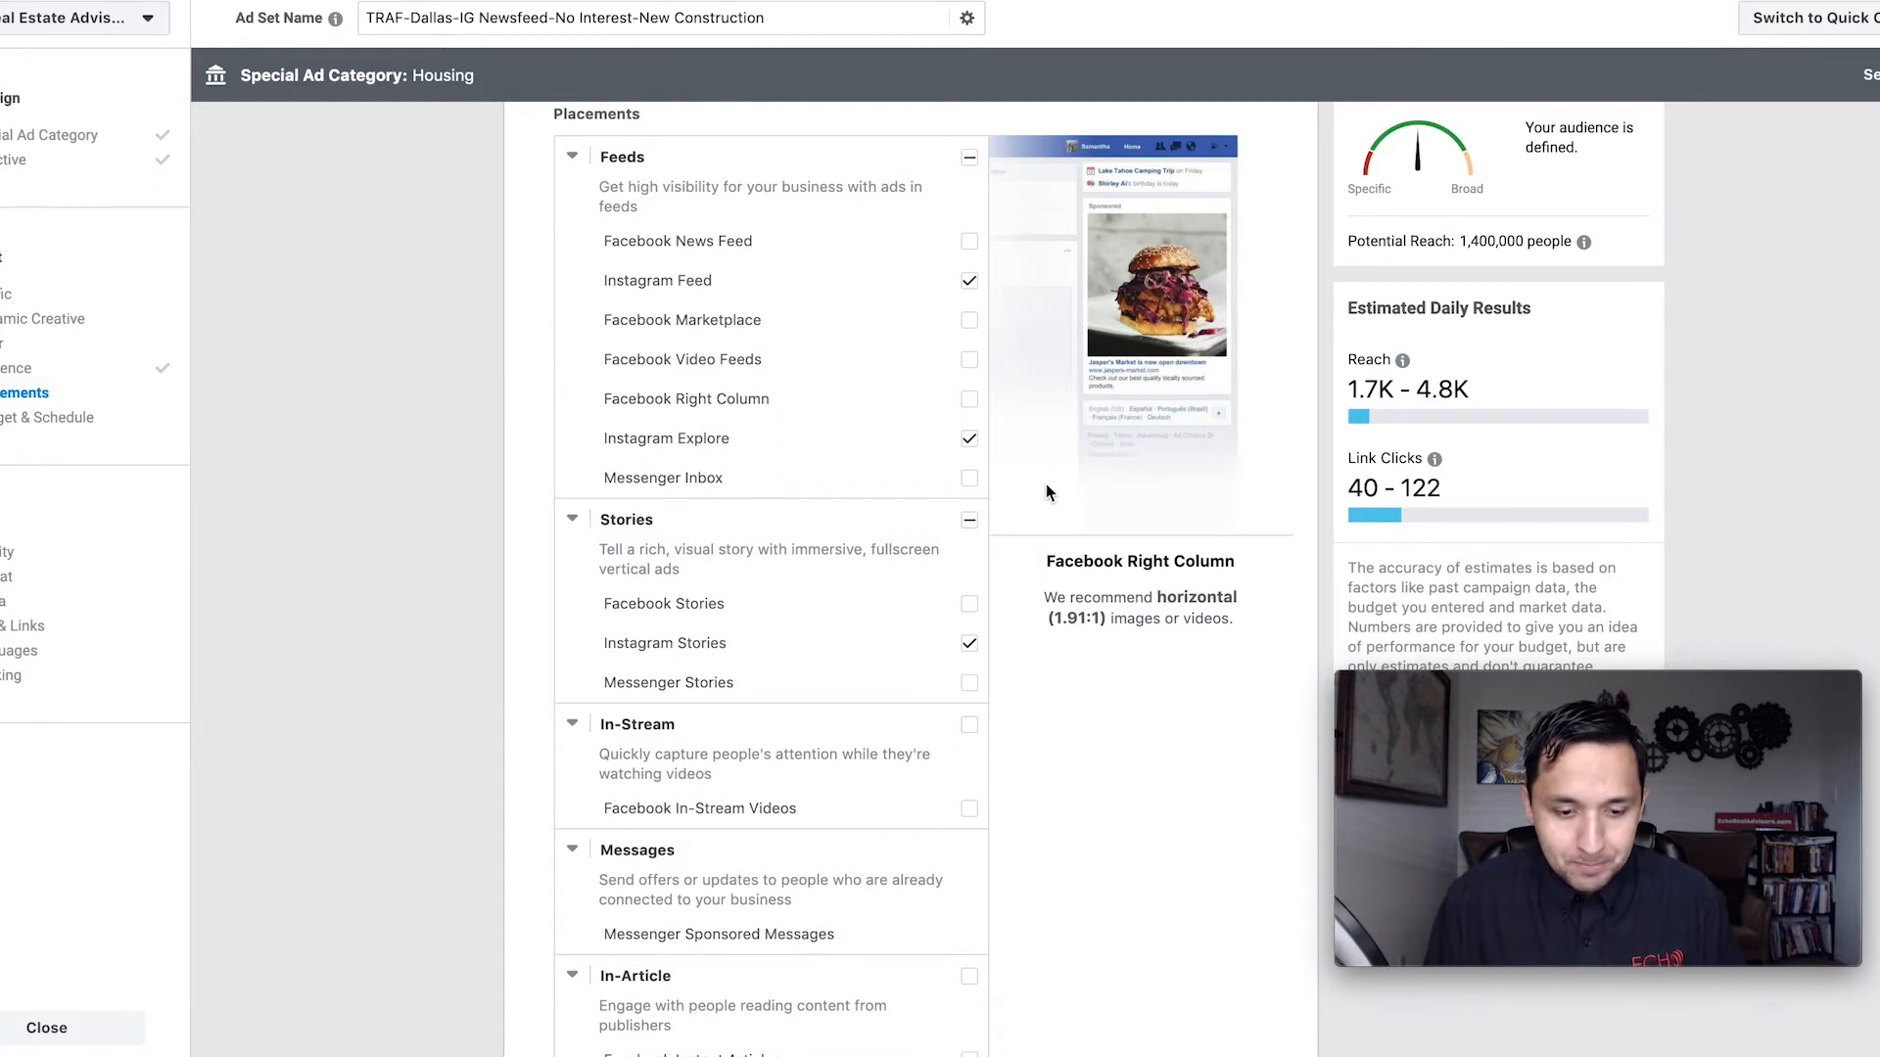
- Exclude the Instagram Explore and Instagram Stories placements, leaving Instagram Feed as the only selected placement
click(970, 438)
click(969, 663)
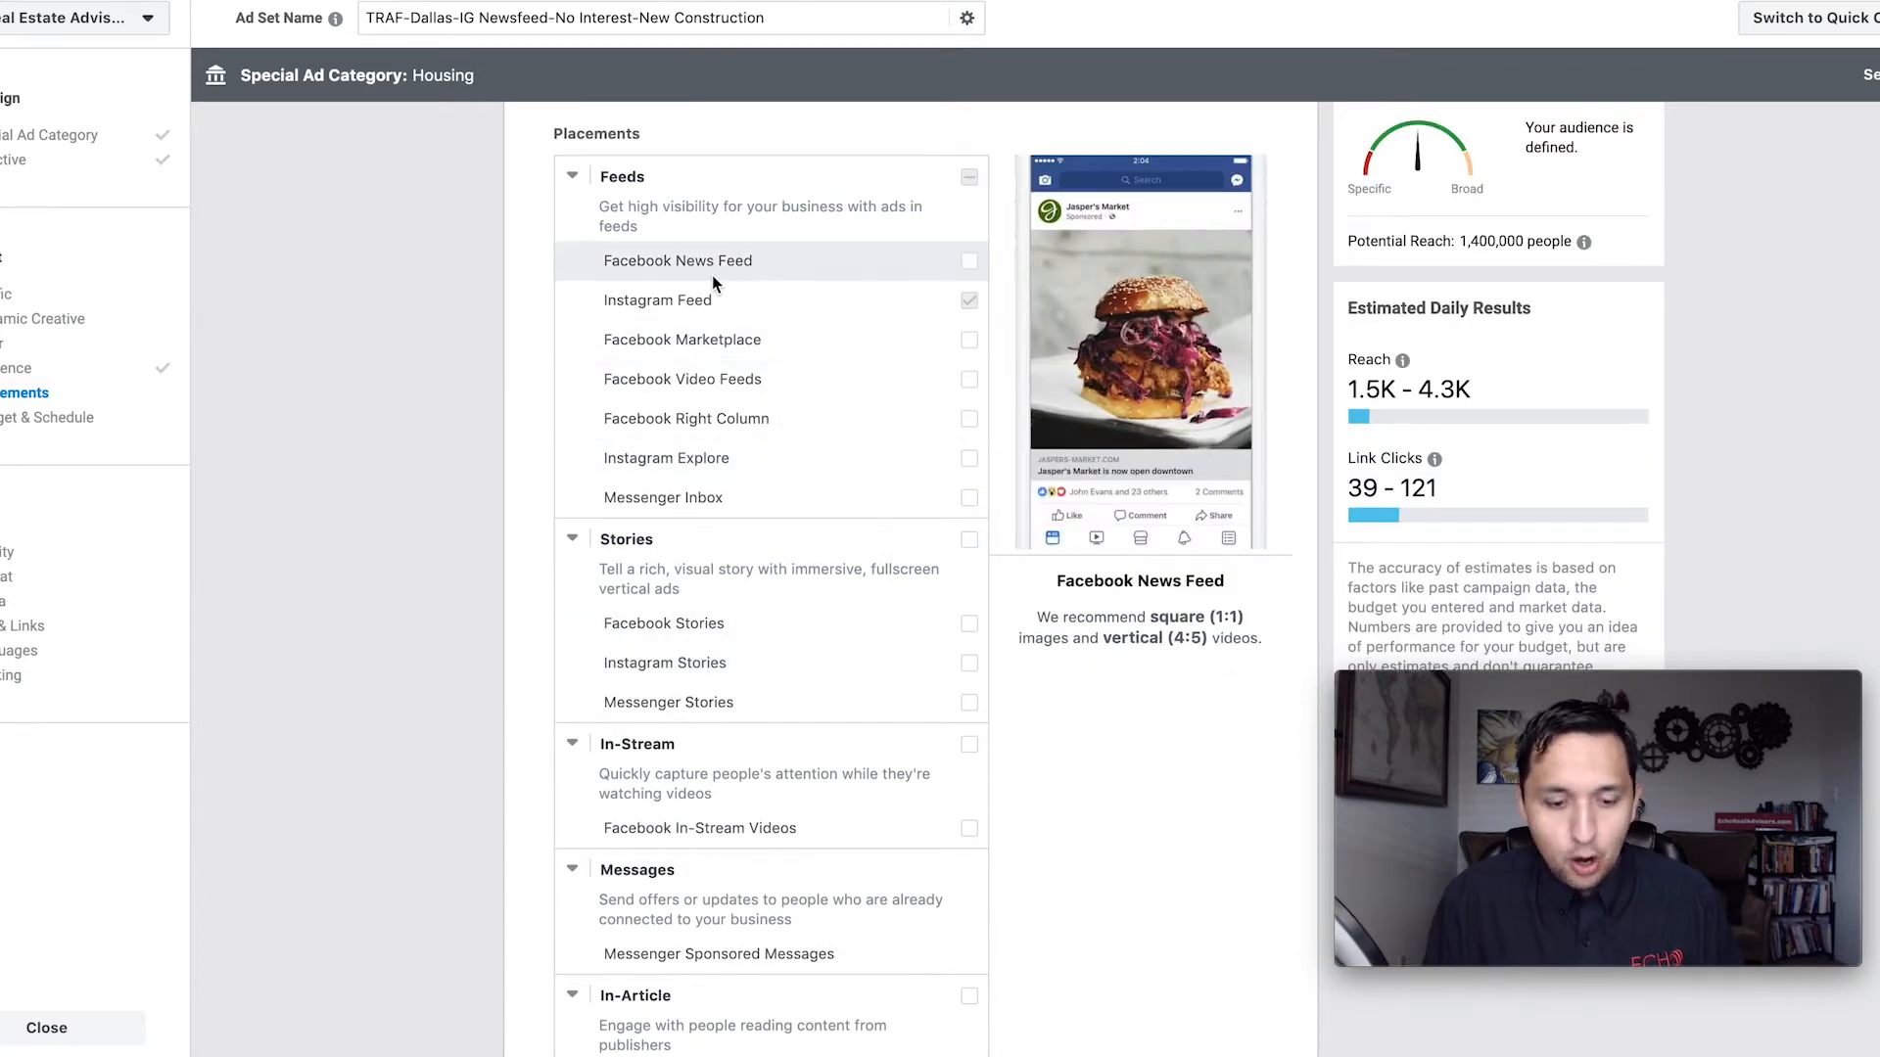
scroll(690, 368, down, 9)
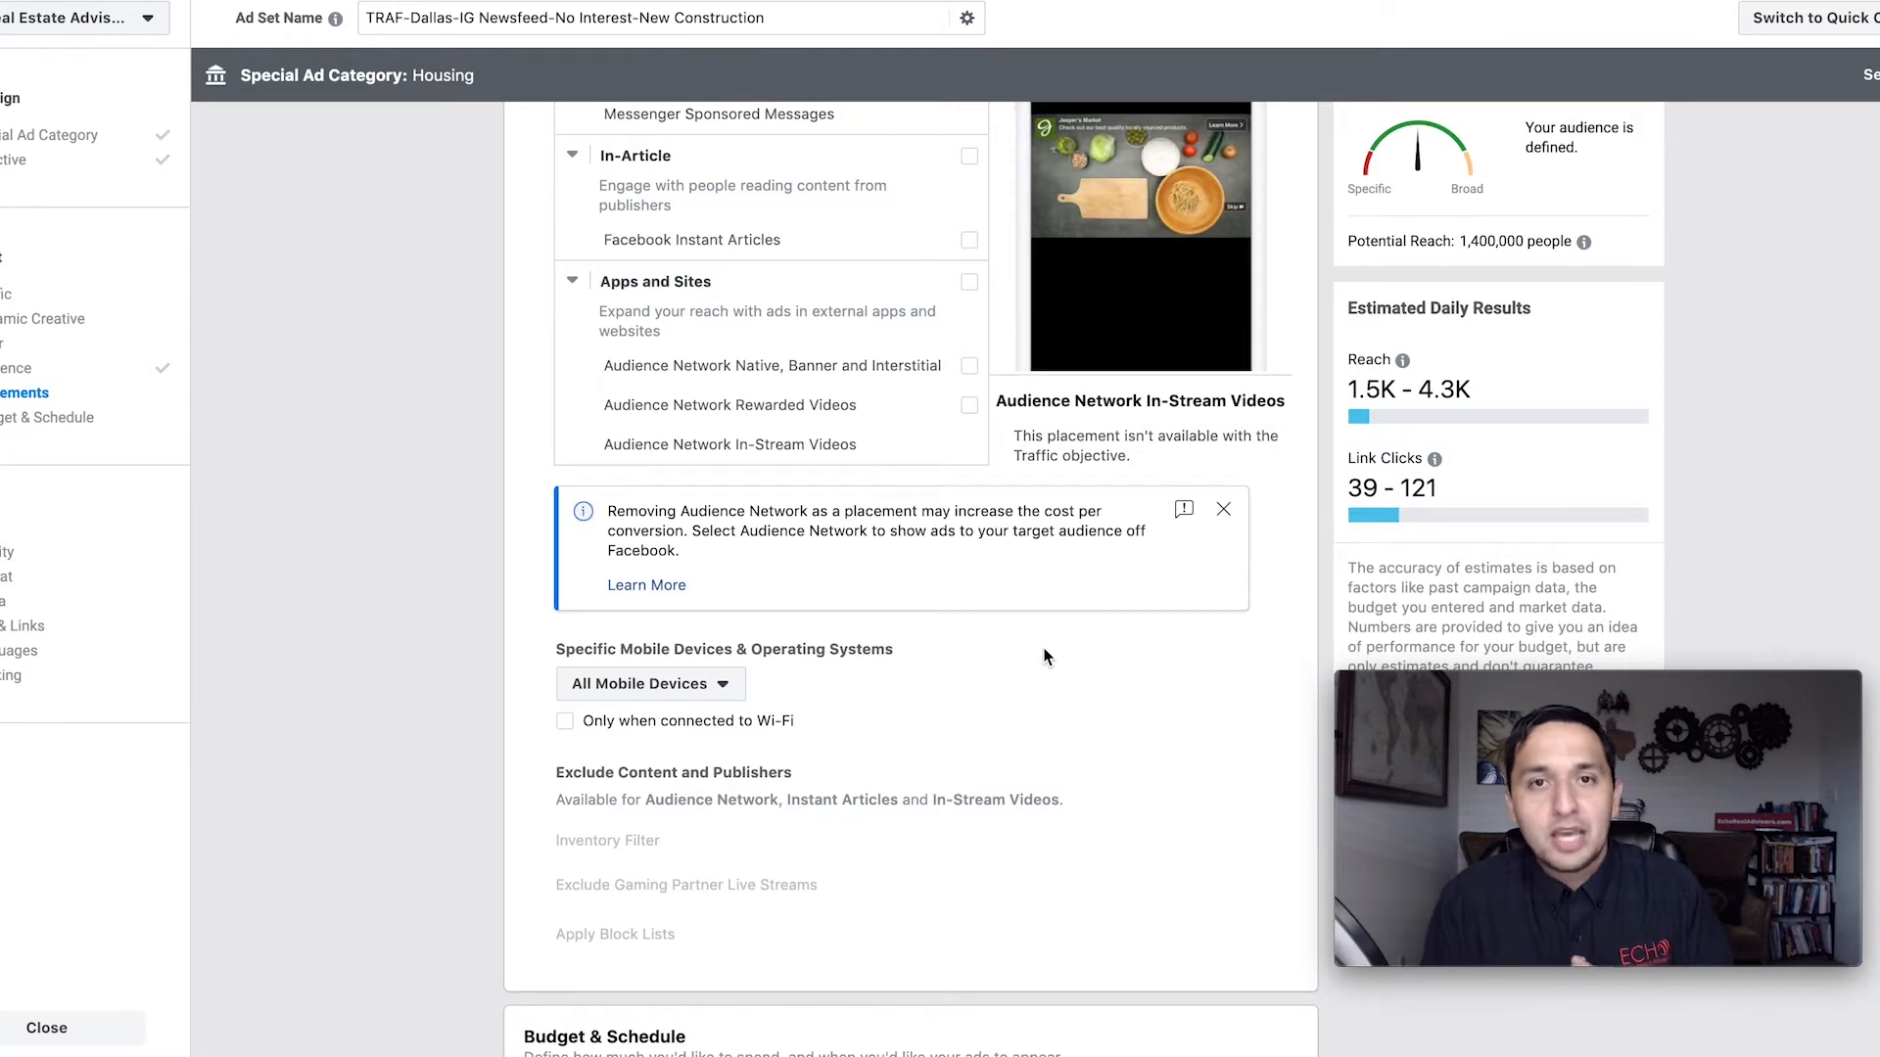
scroll(1045, 650, up, 8)
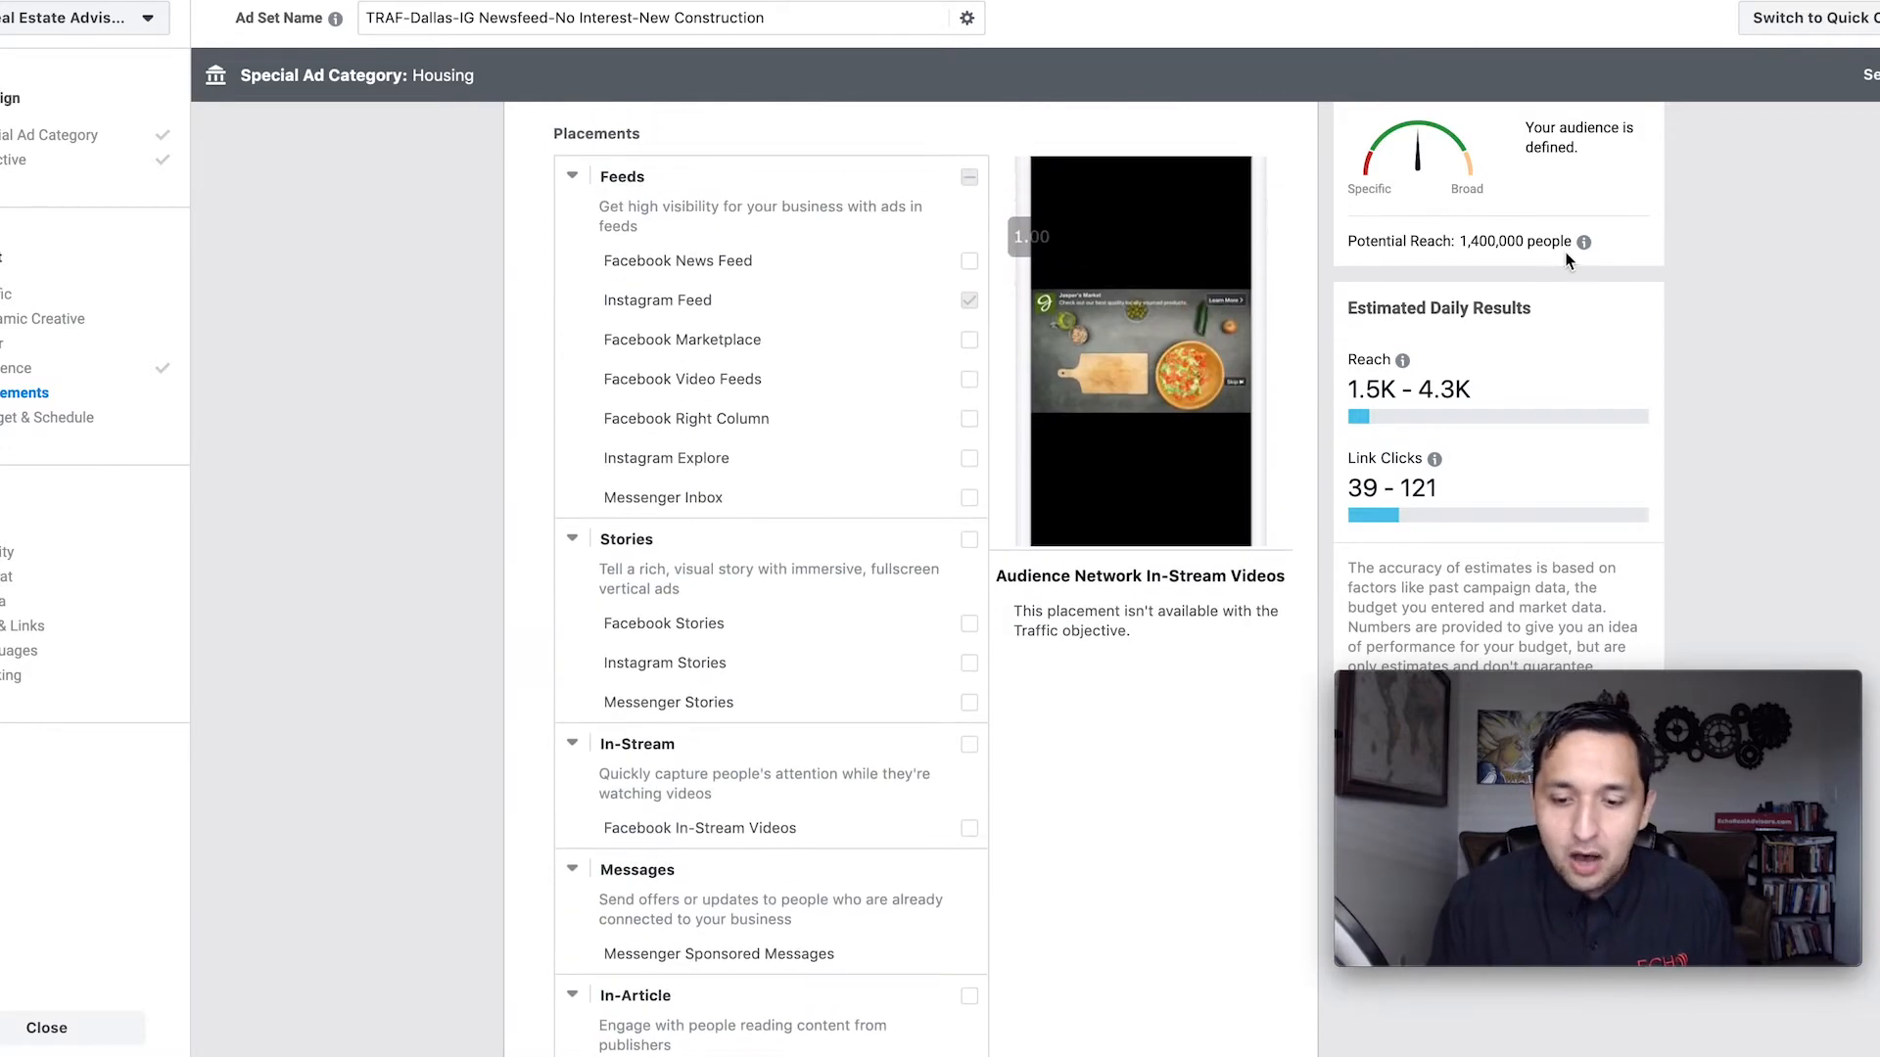
mouse_move(1533, 275)
scroll(1817, 372, down, 6)
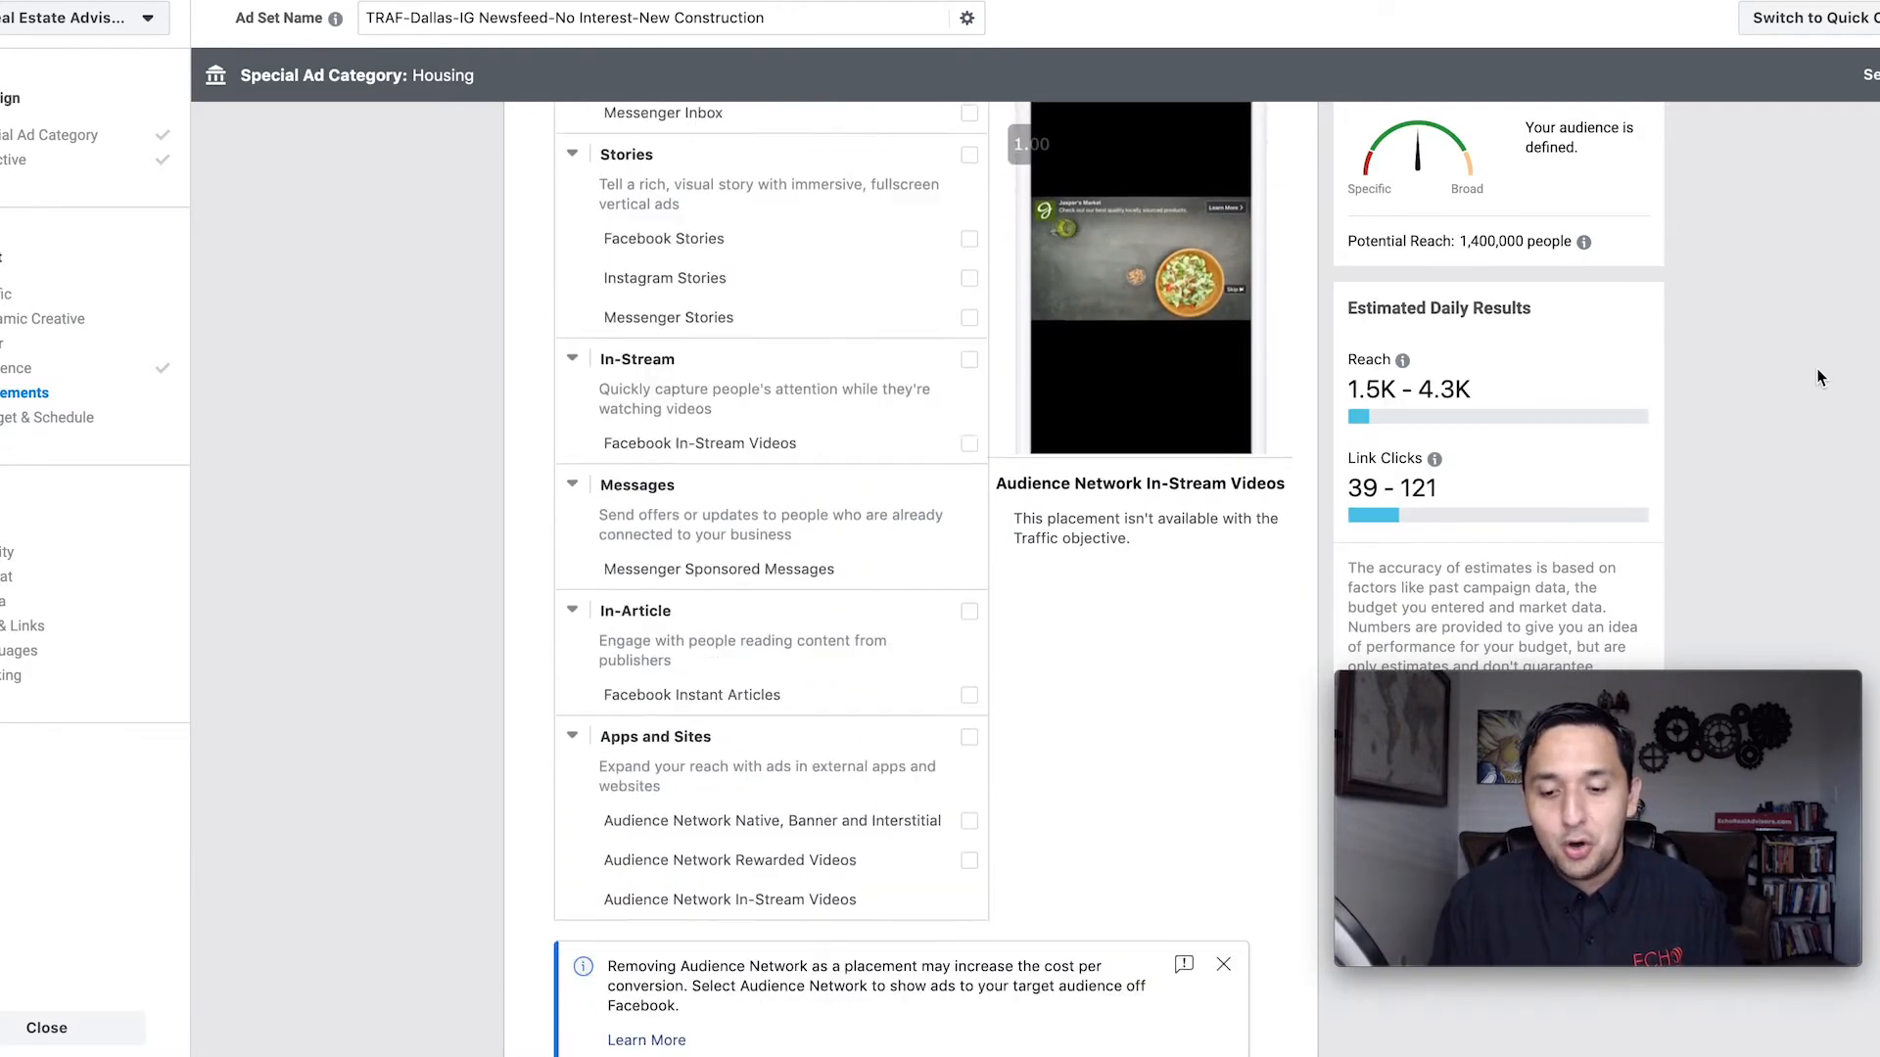
- Set the ad set's daily budget to $50.00 and continue to the ad setup
scroll(1817, 378, down, 8)
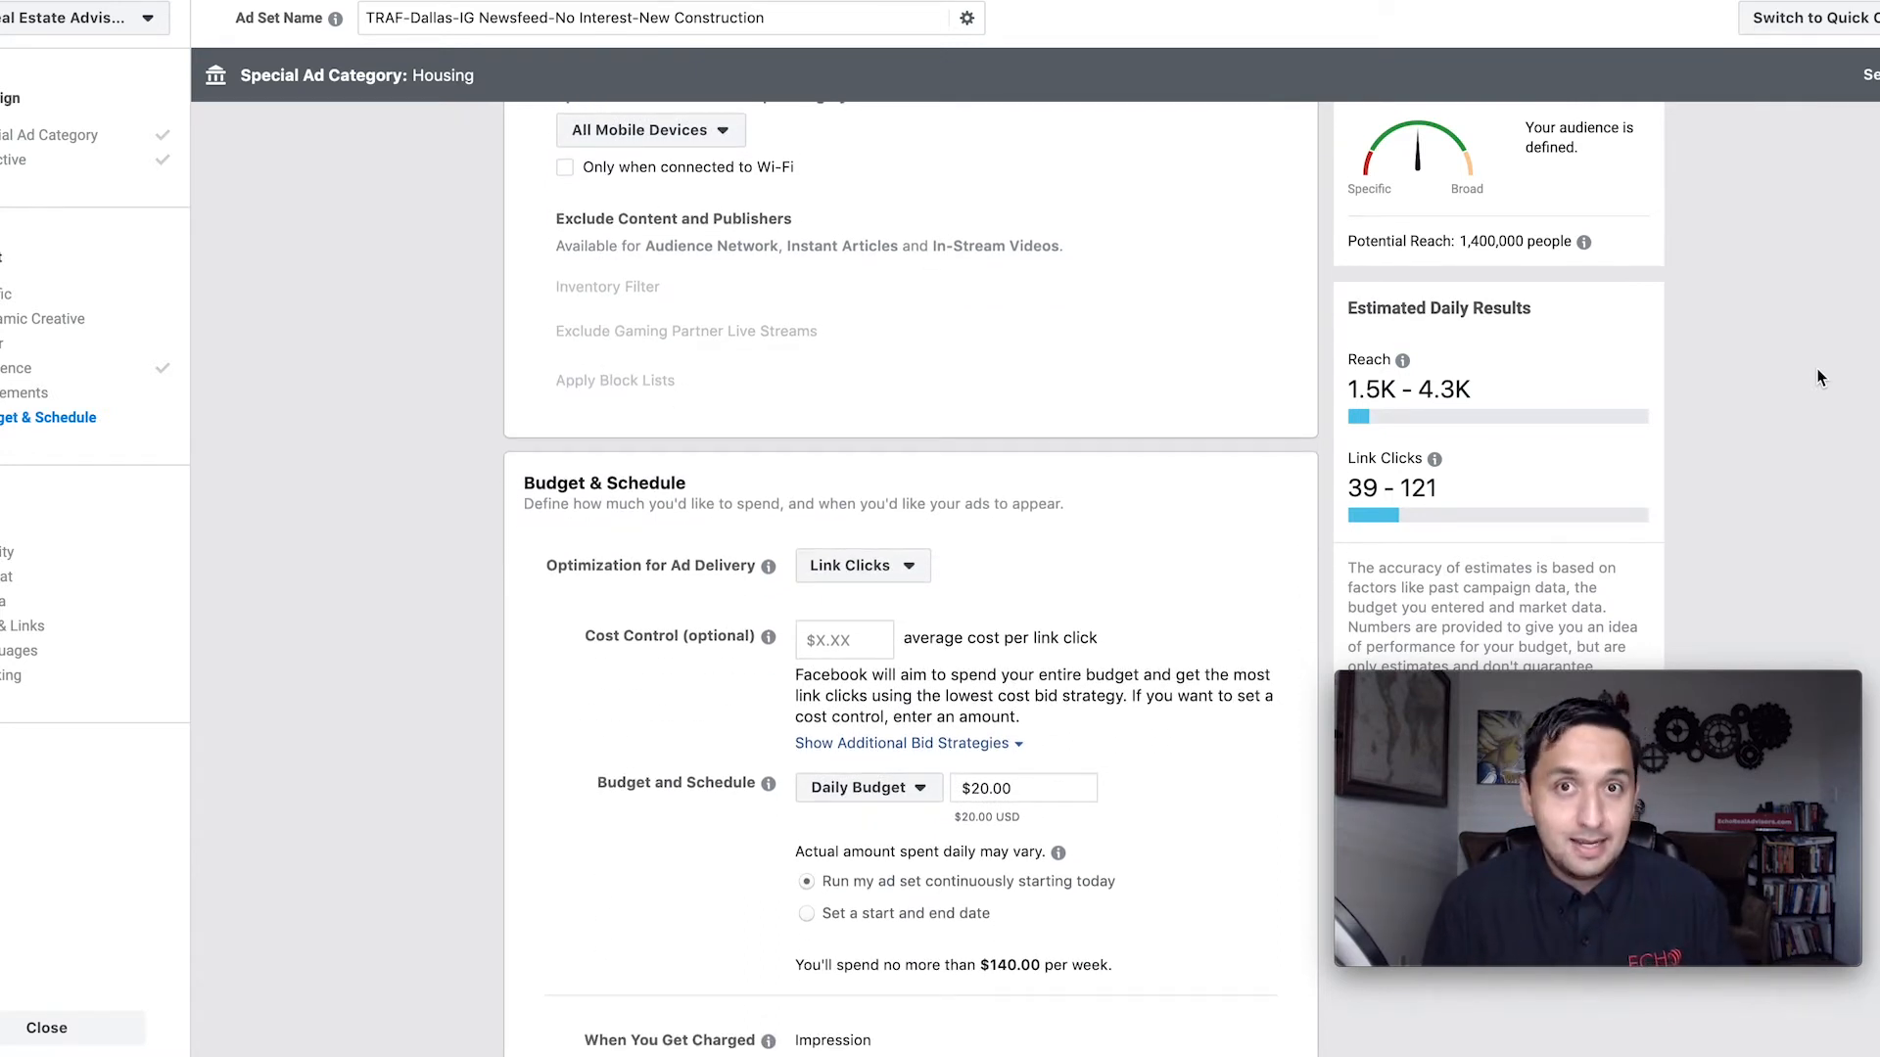
scroll(1817, 378, down, 1)
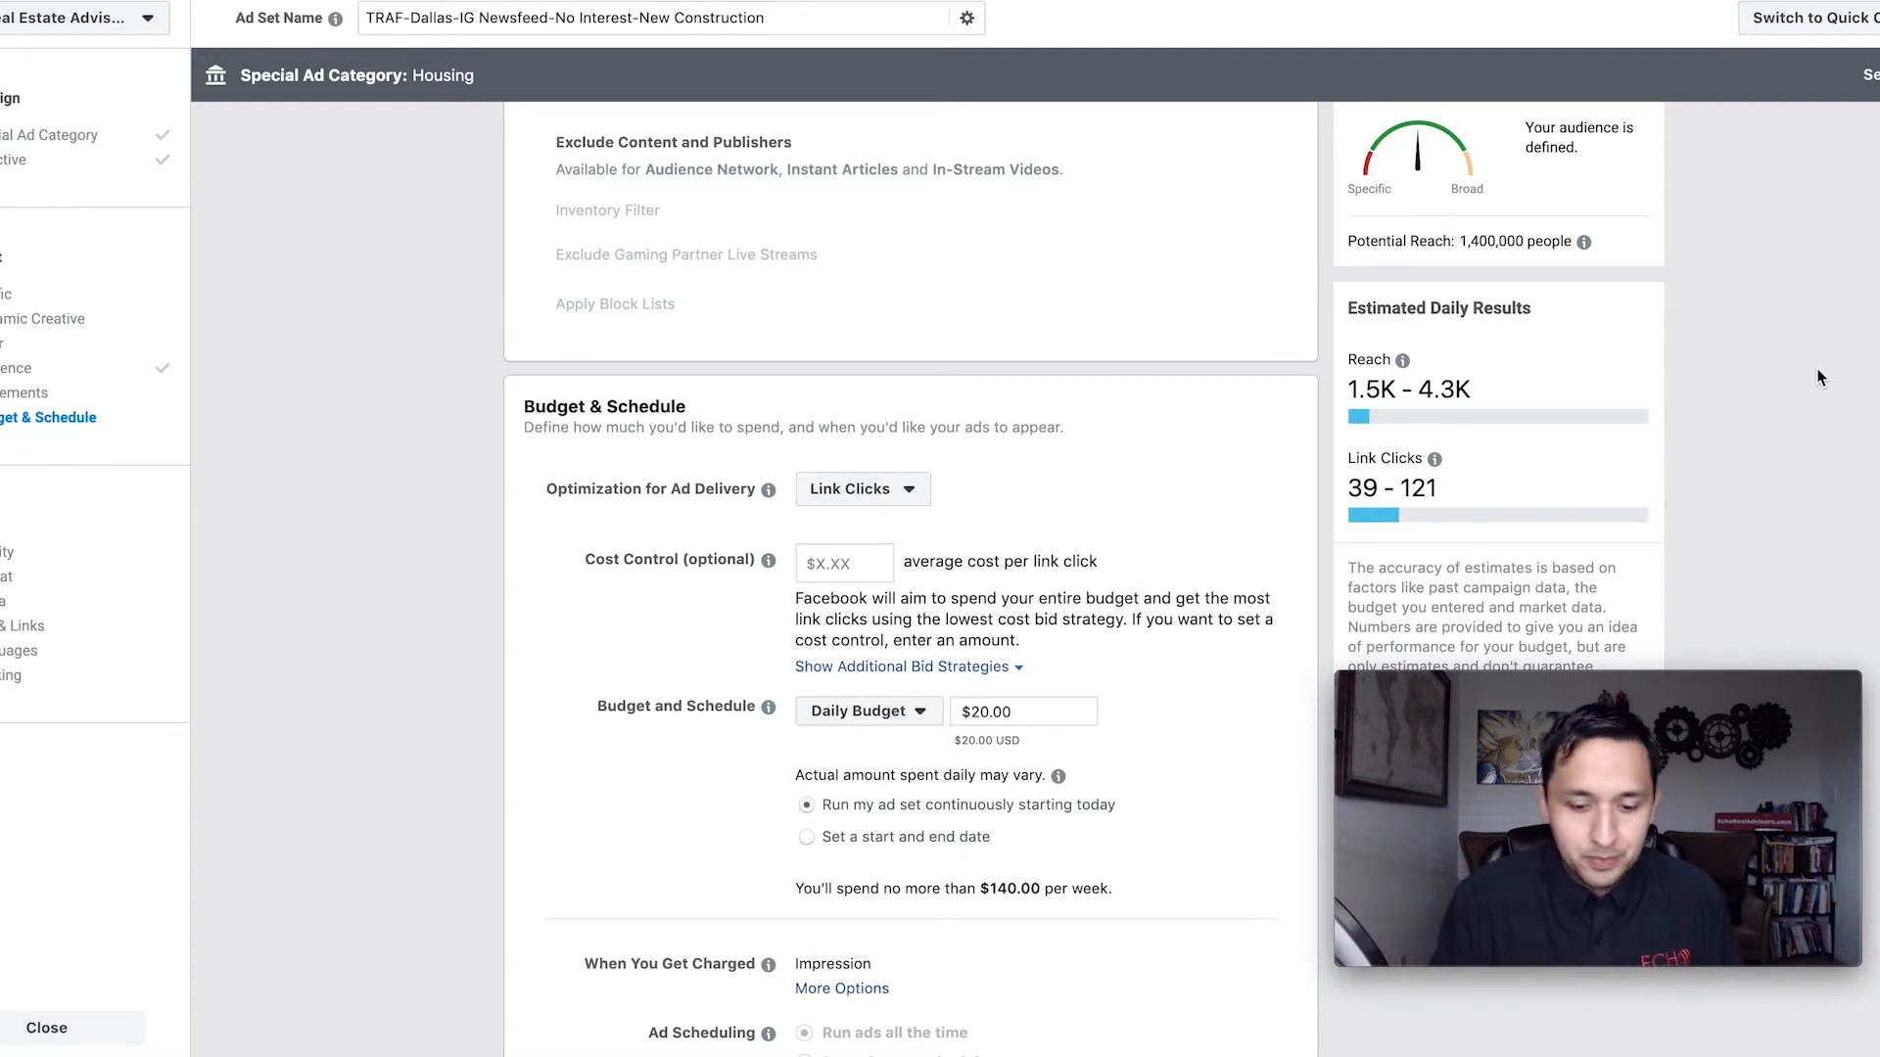
scroll(1818, 378, down, 3)
click(978, 462)
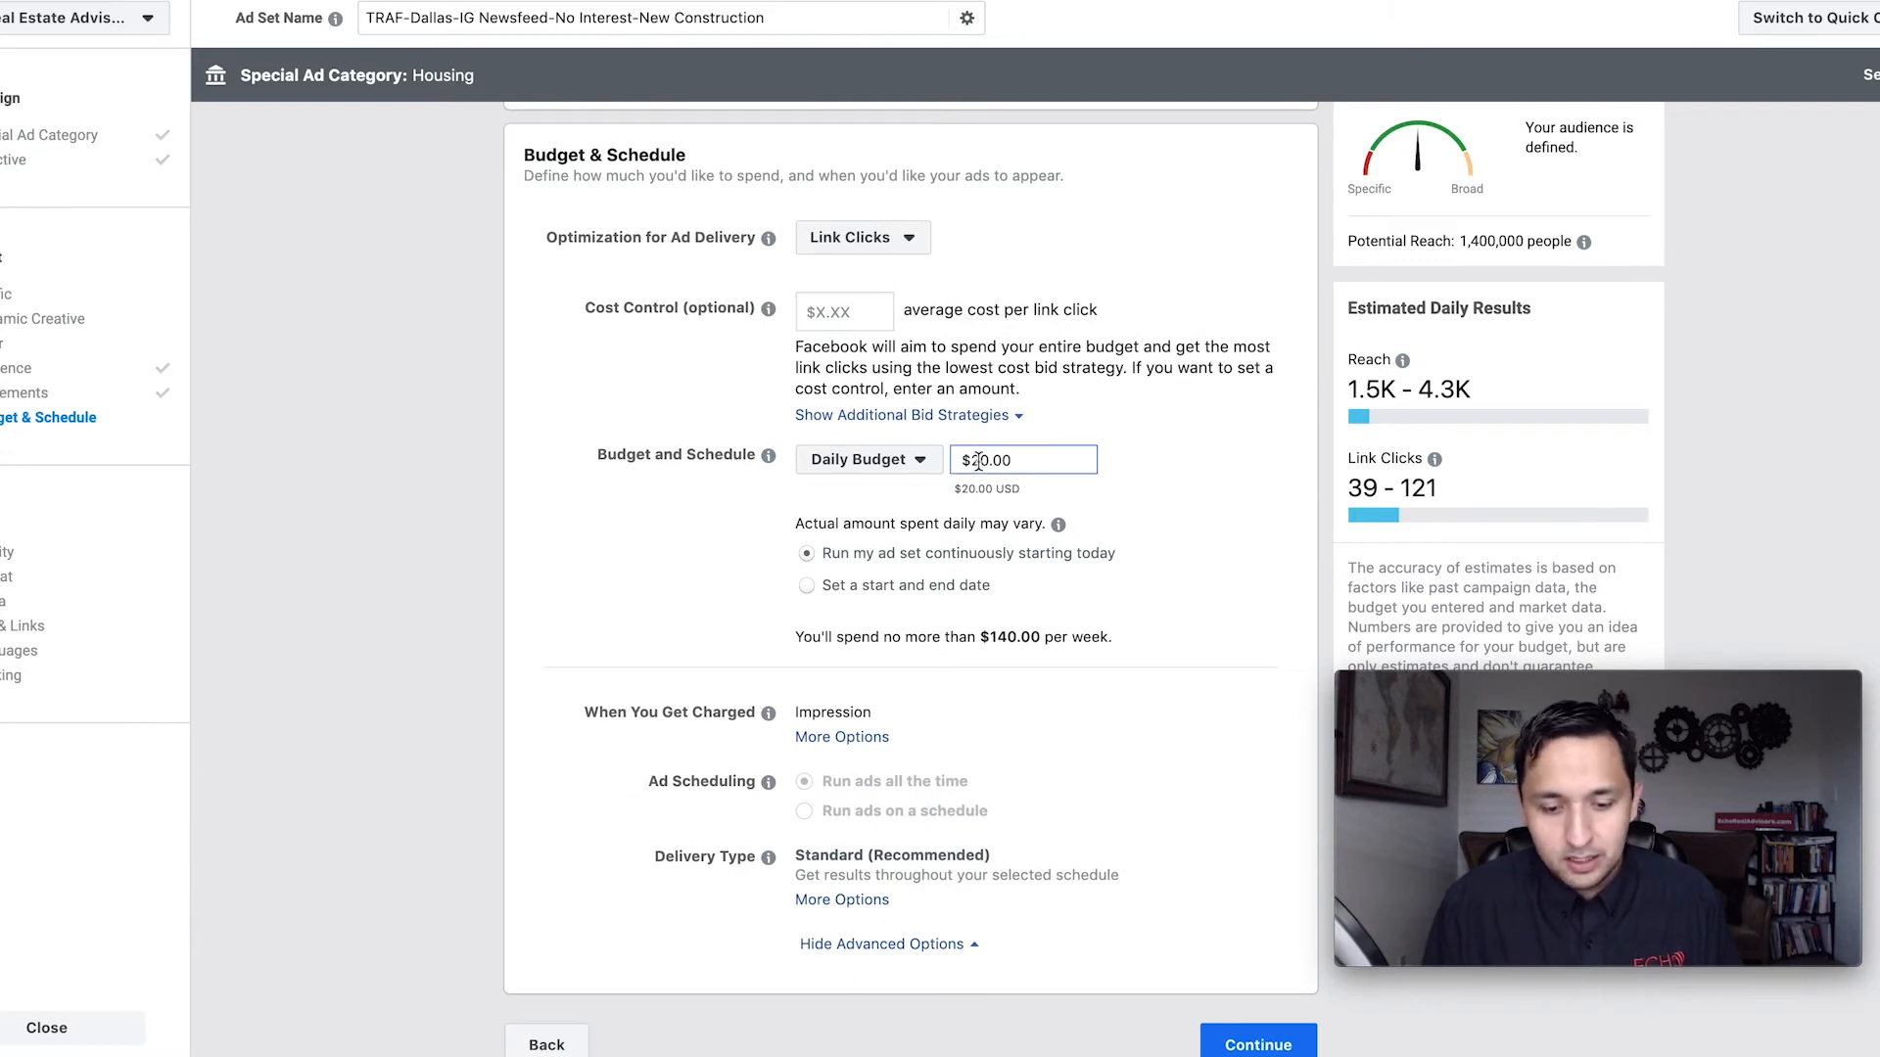
click(1172, 463)
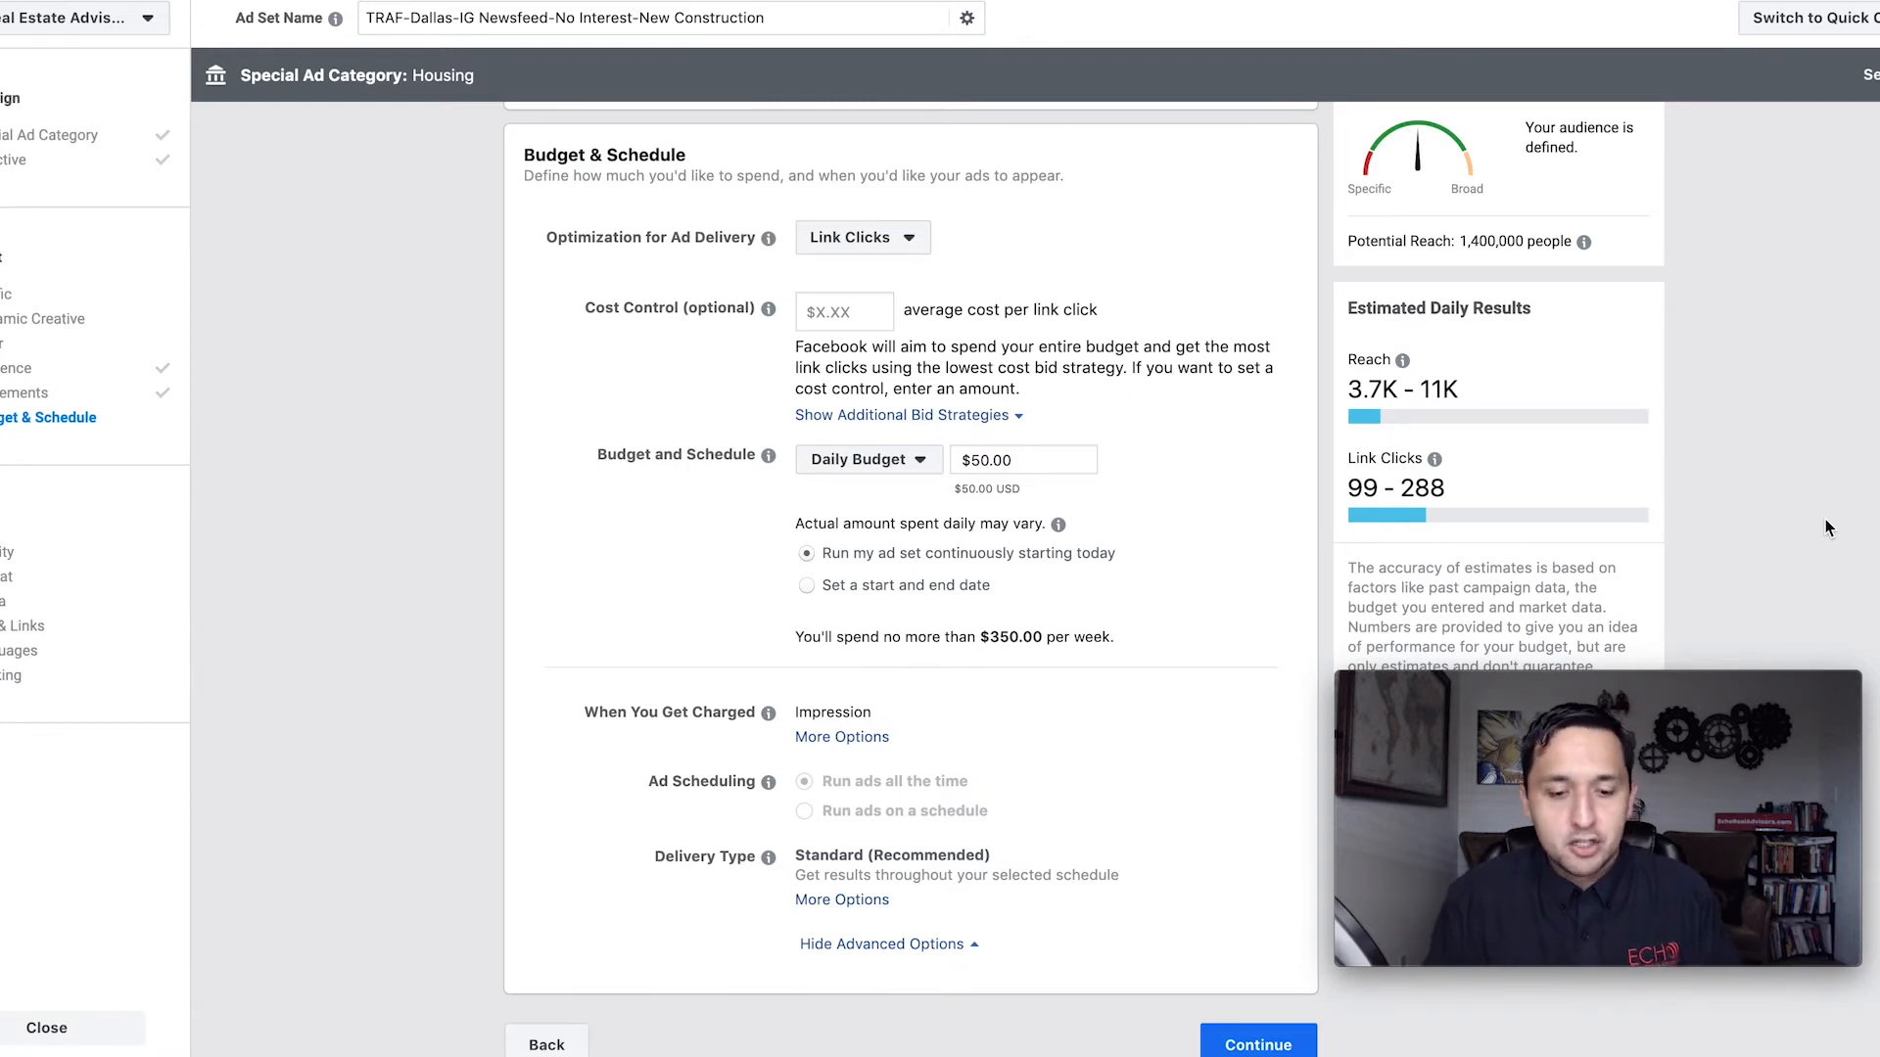
scroll(1050, 682, down, 1)
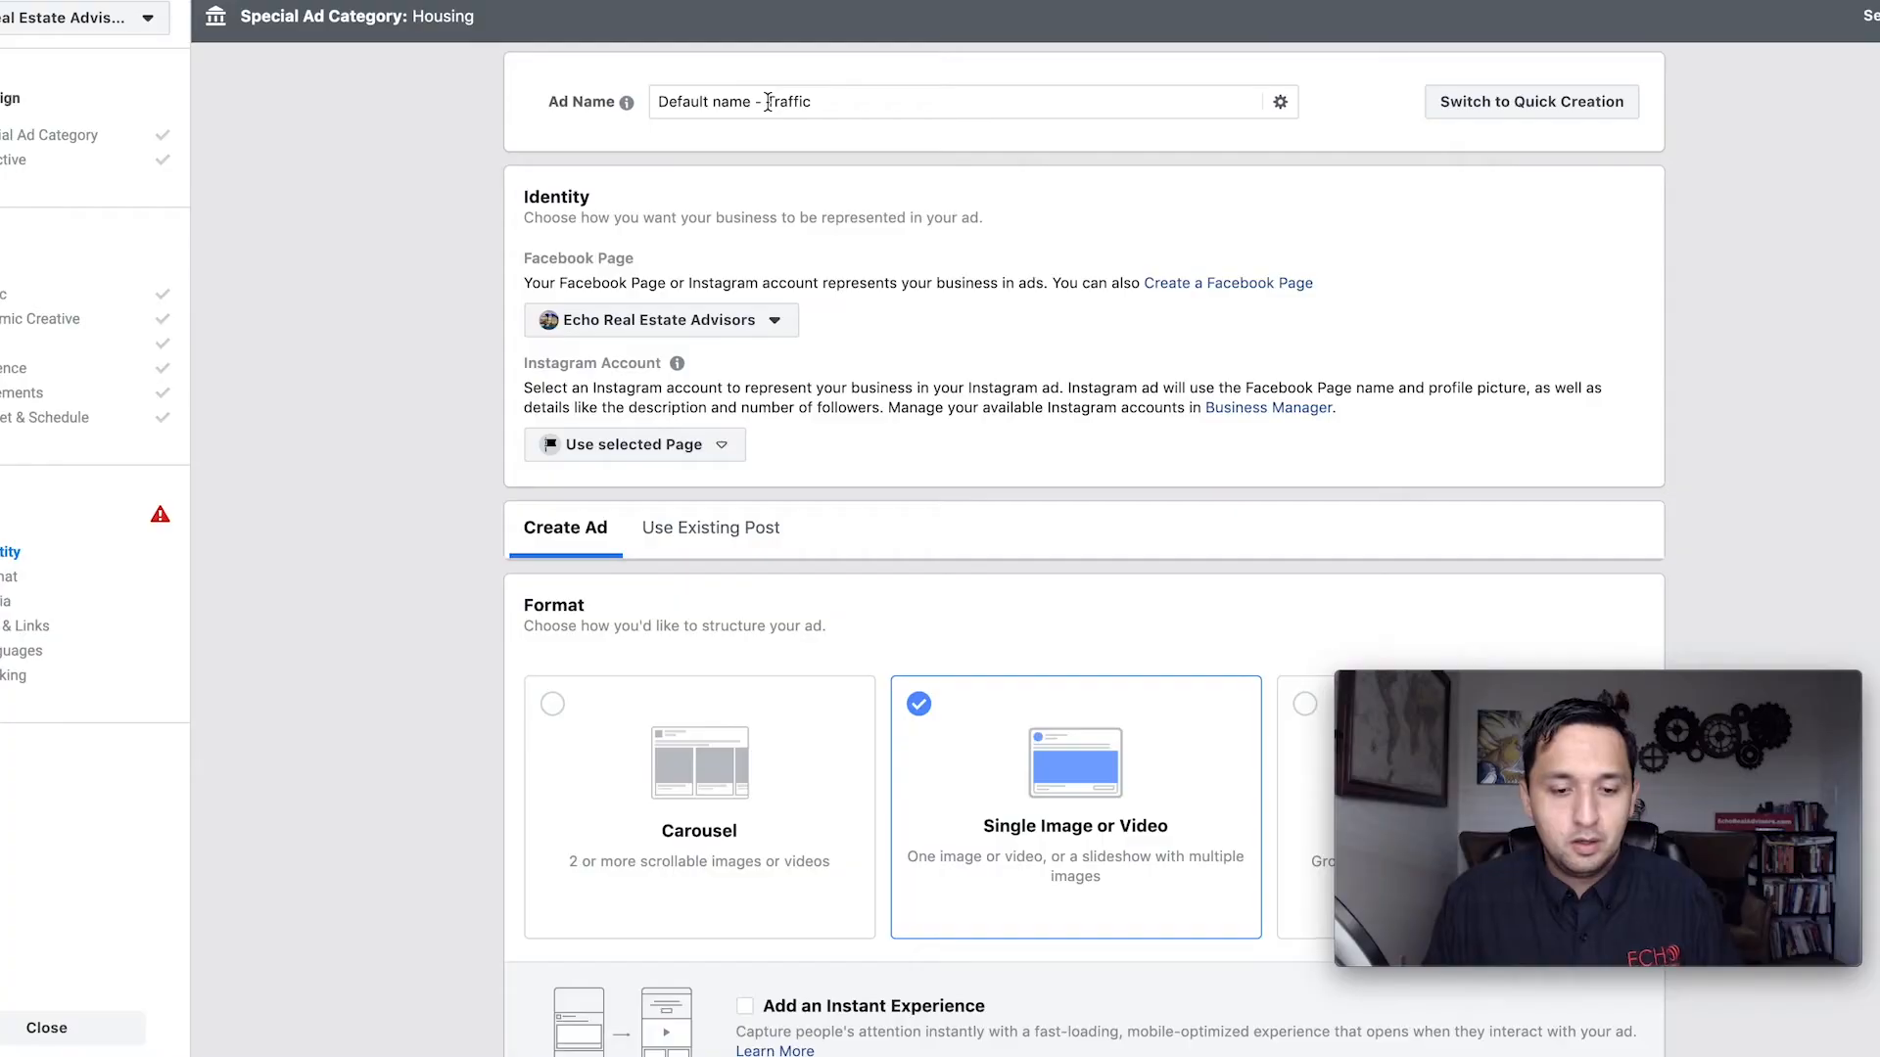
- Rename the ad as TRAF-Dallas-IG Newsfeed-No Interest-New Construction
double_click(767, 102)
triple_click(767, 102)
text(T)
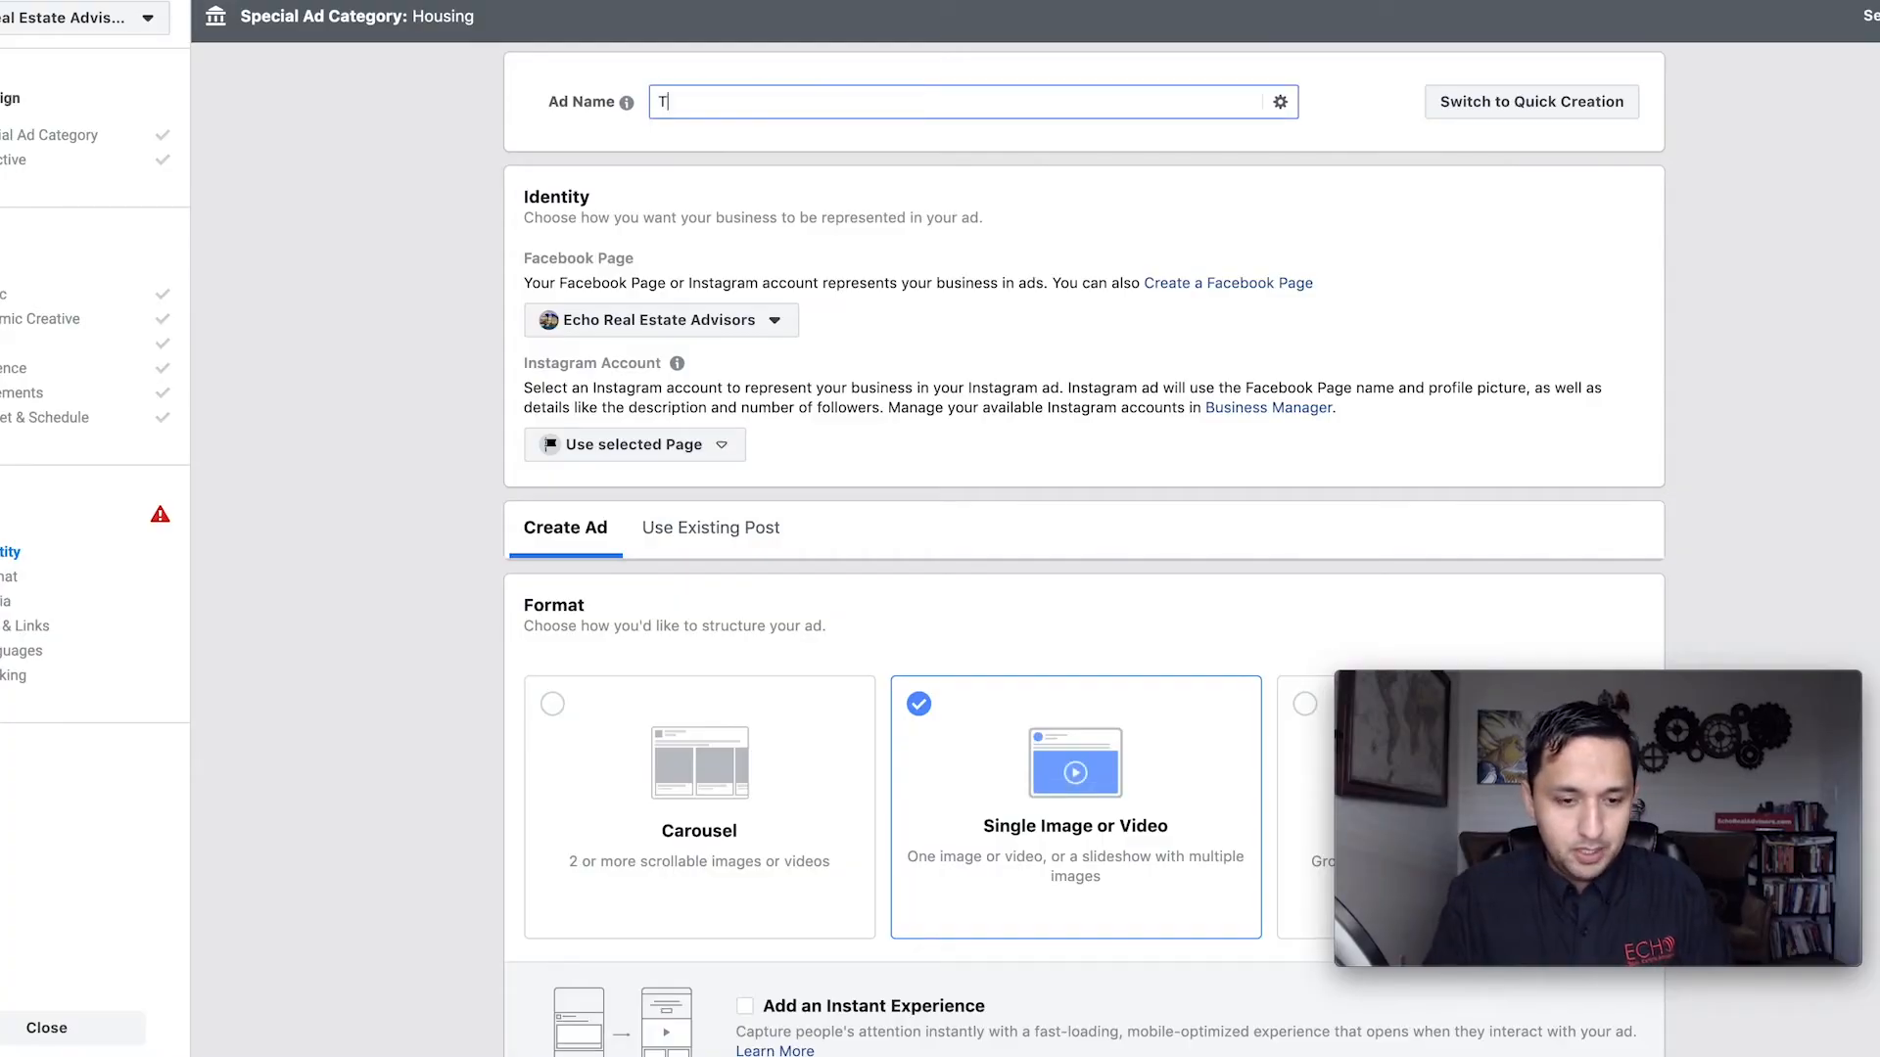
text(RAF-Dallas-)
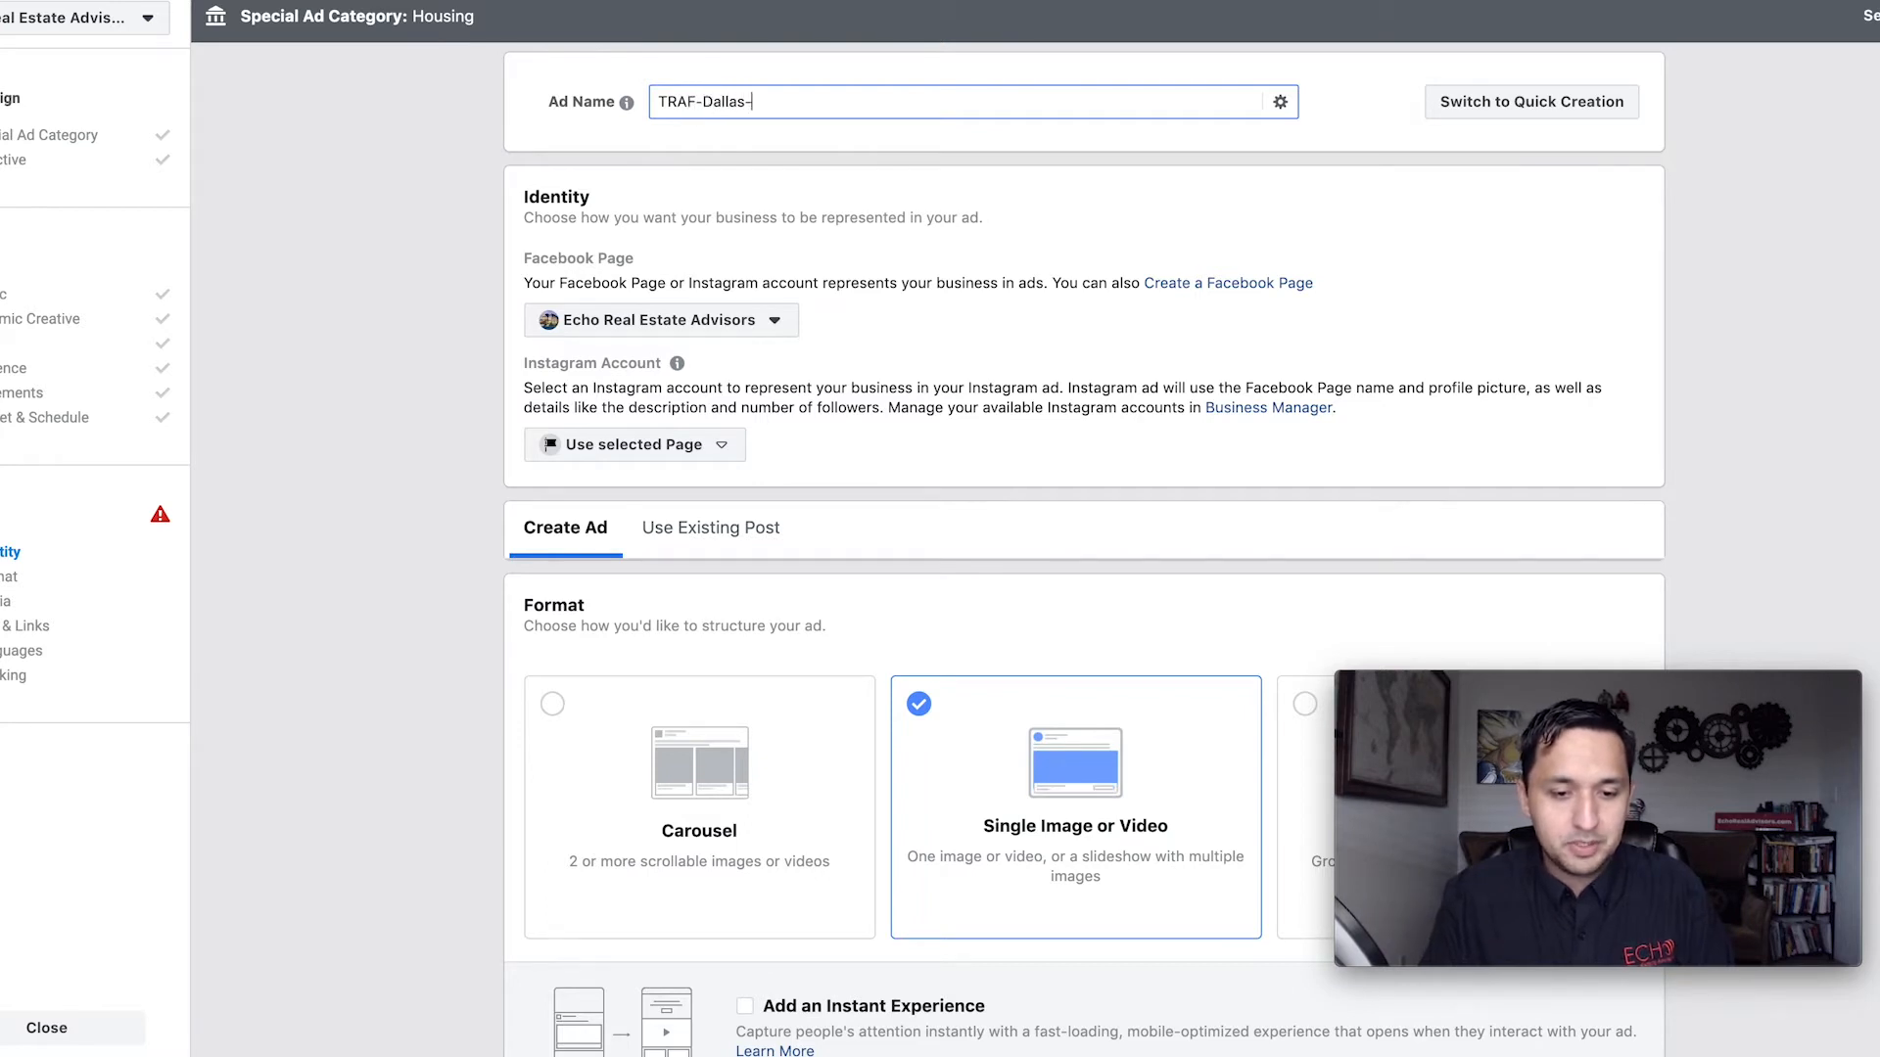
text(IG Newsfeeed-No INters)
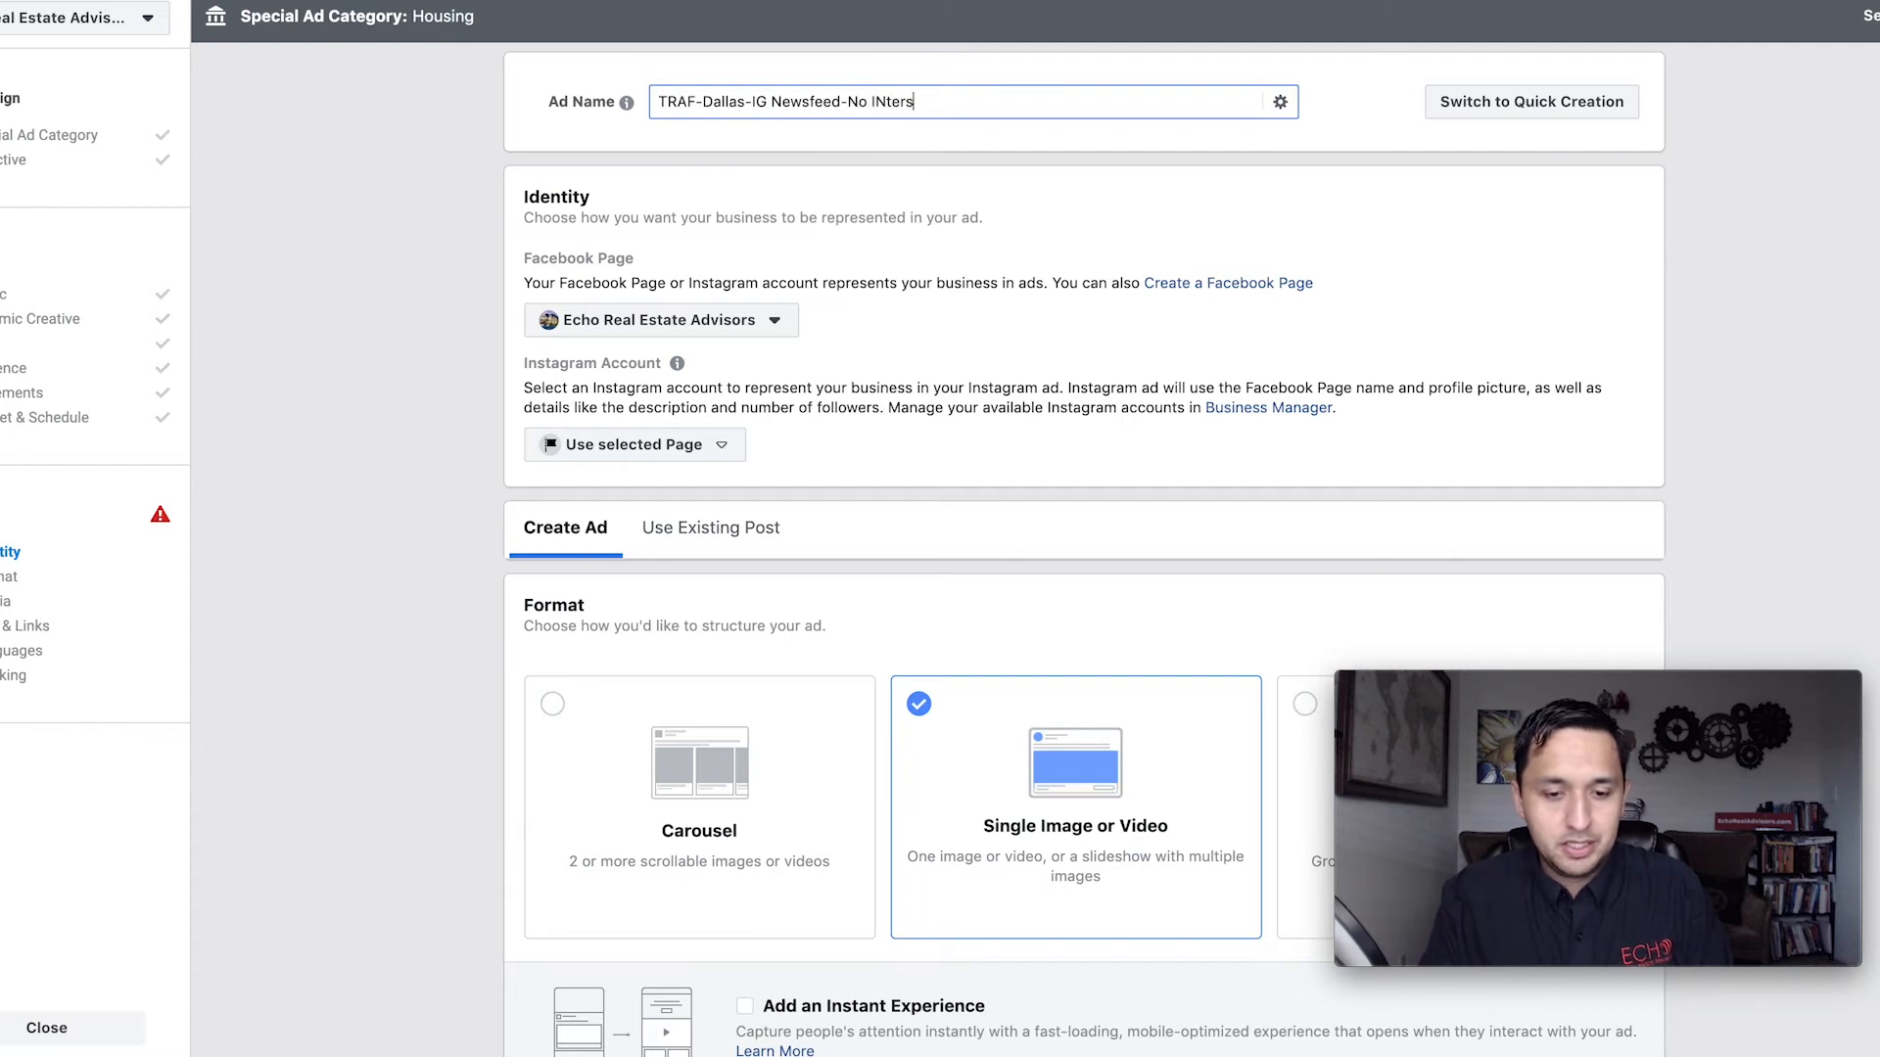
key(BackSpace)
key(BackSpace)
key(BackSpace)
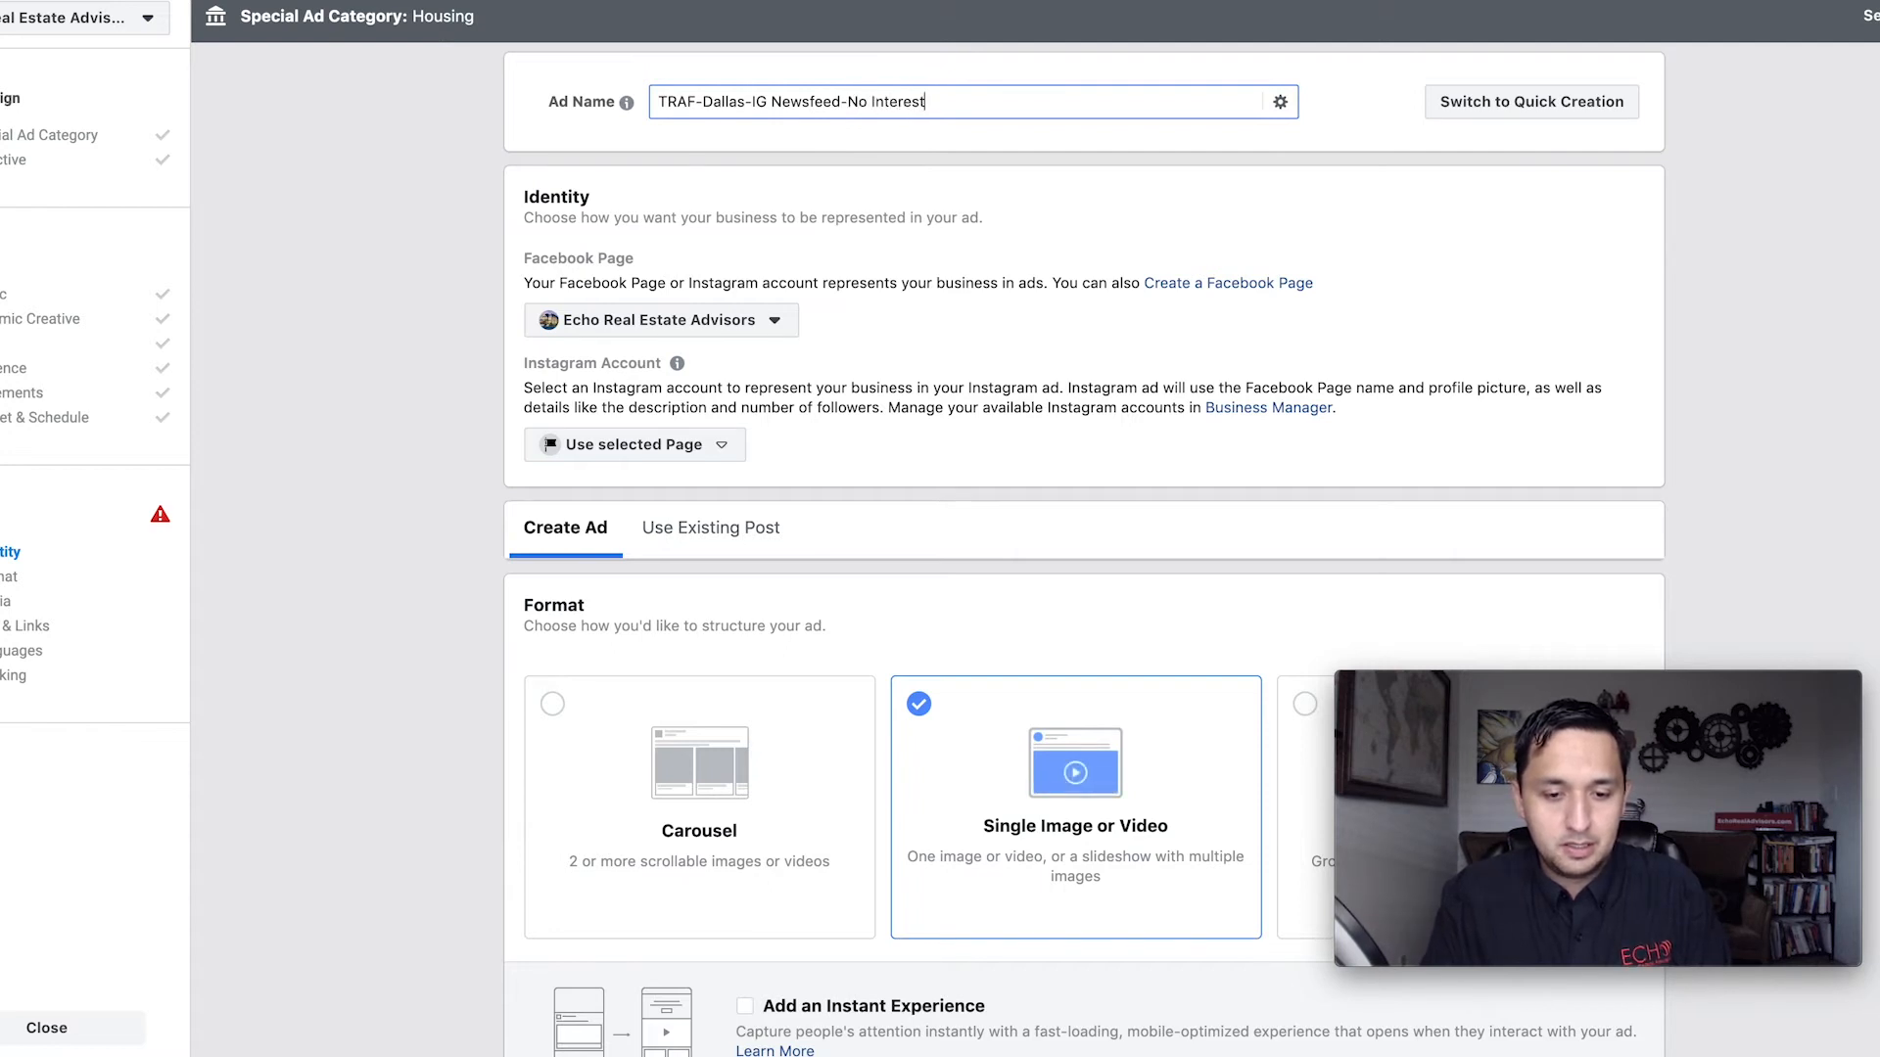
key(BackSpace)
text(-Ntrc)
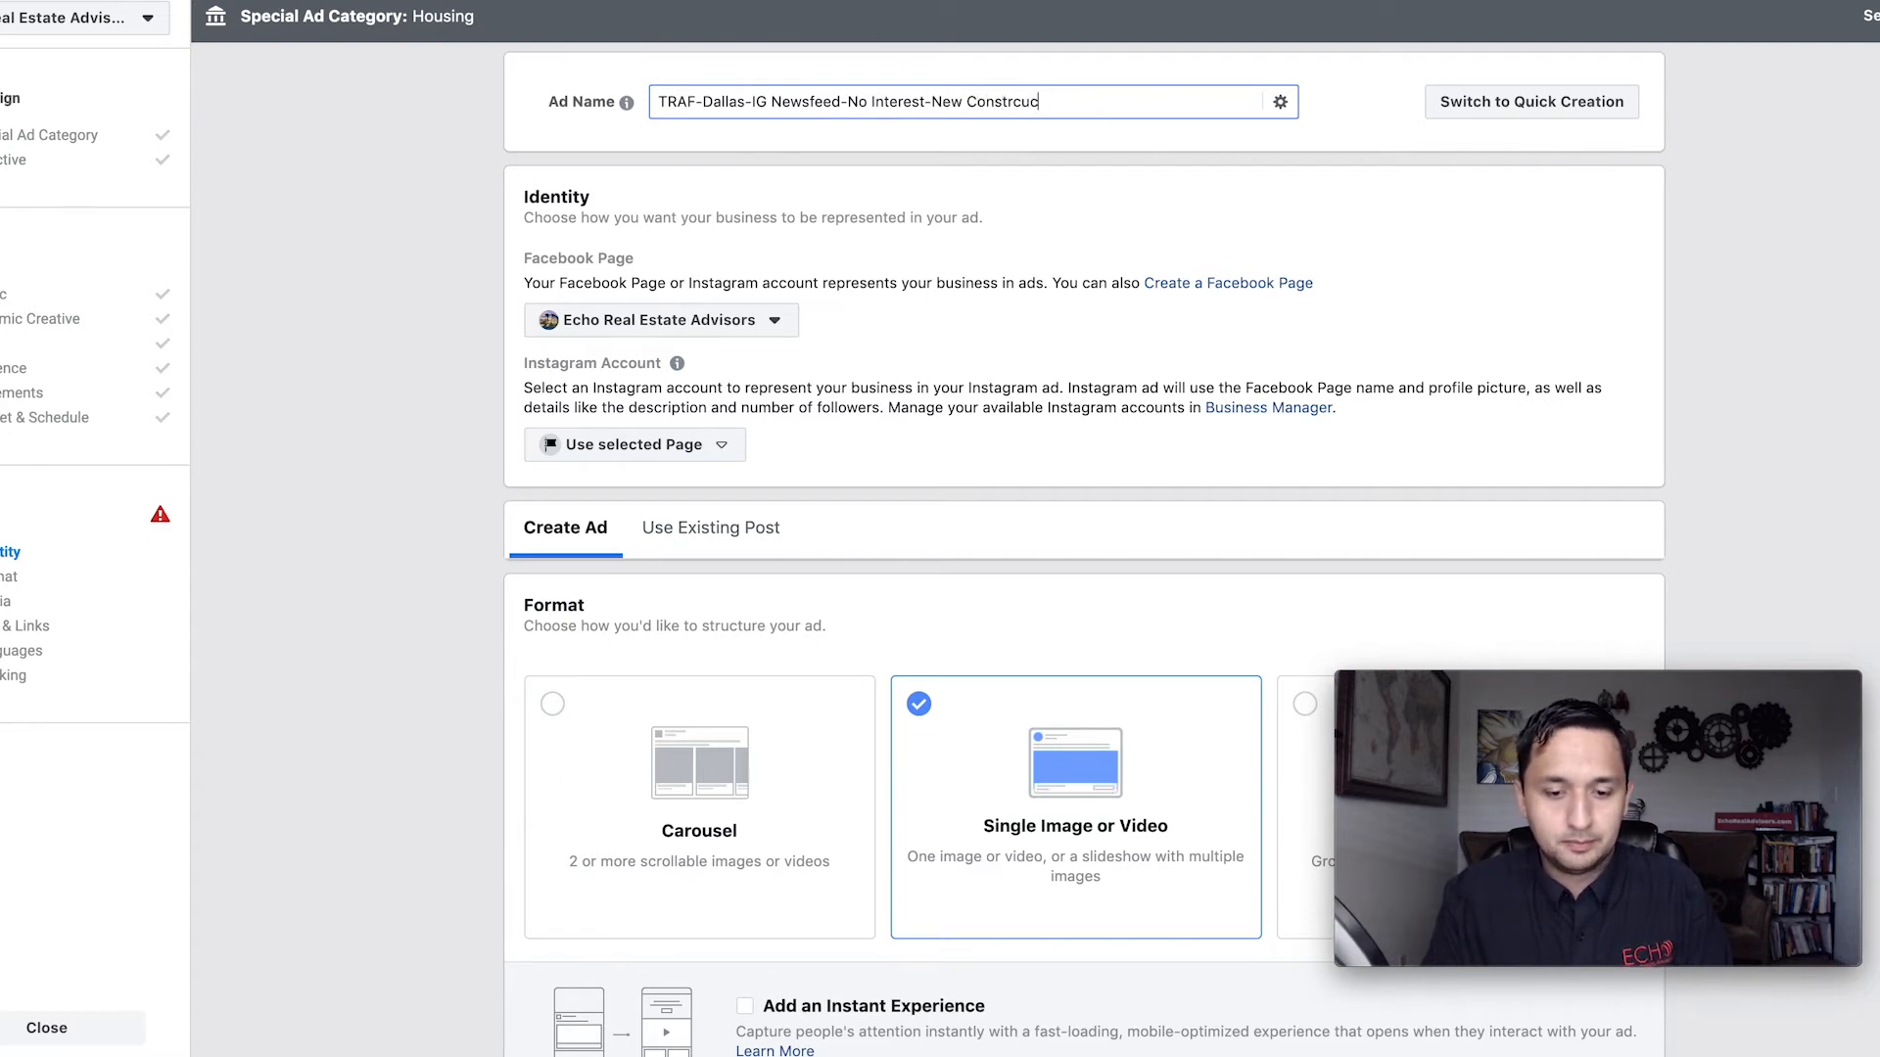
text(uction)
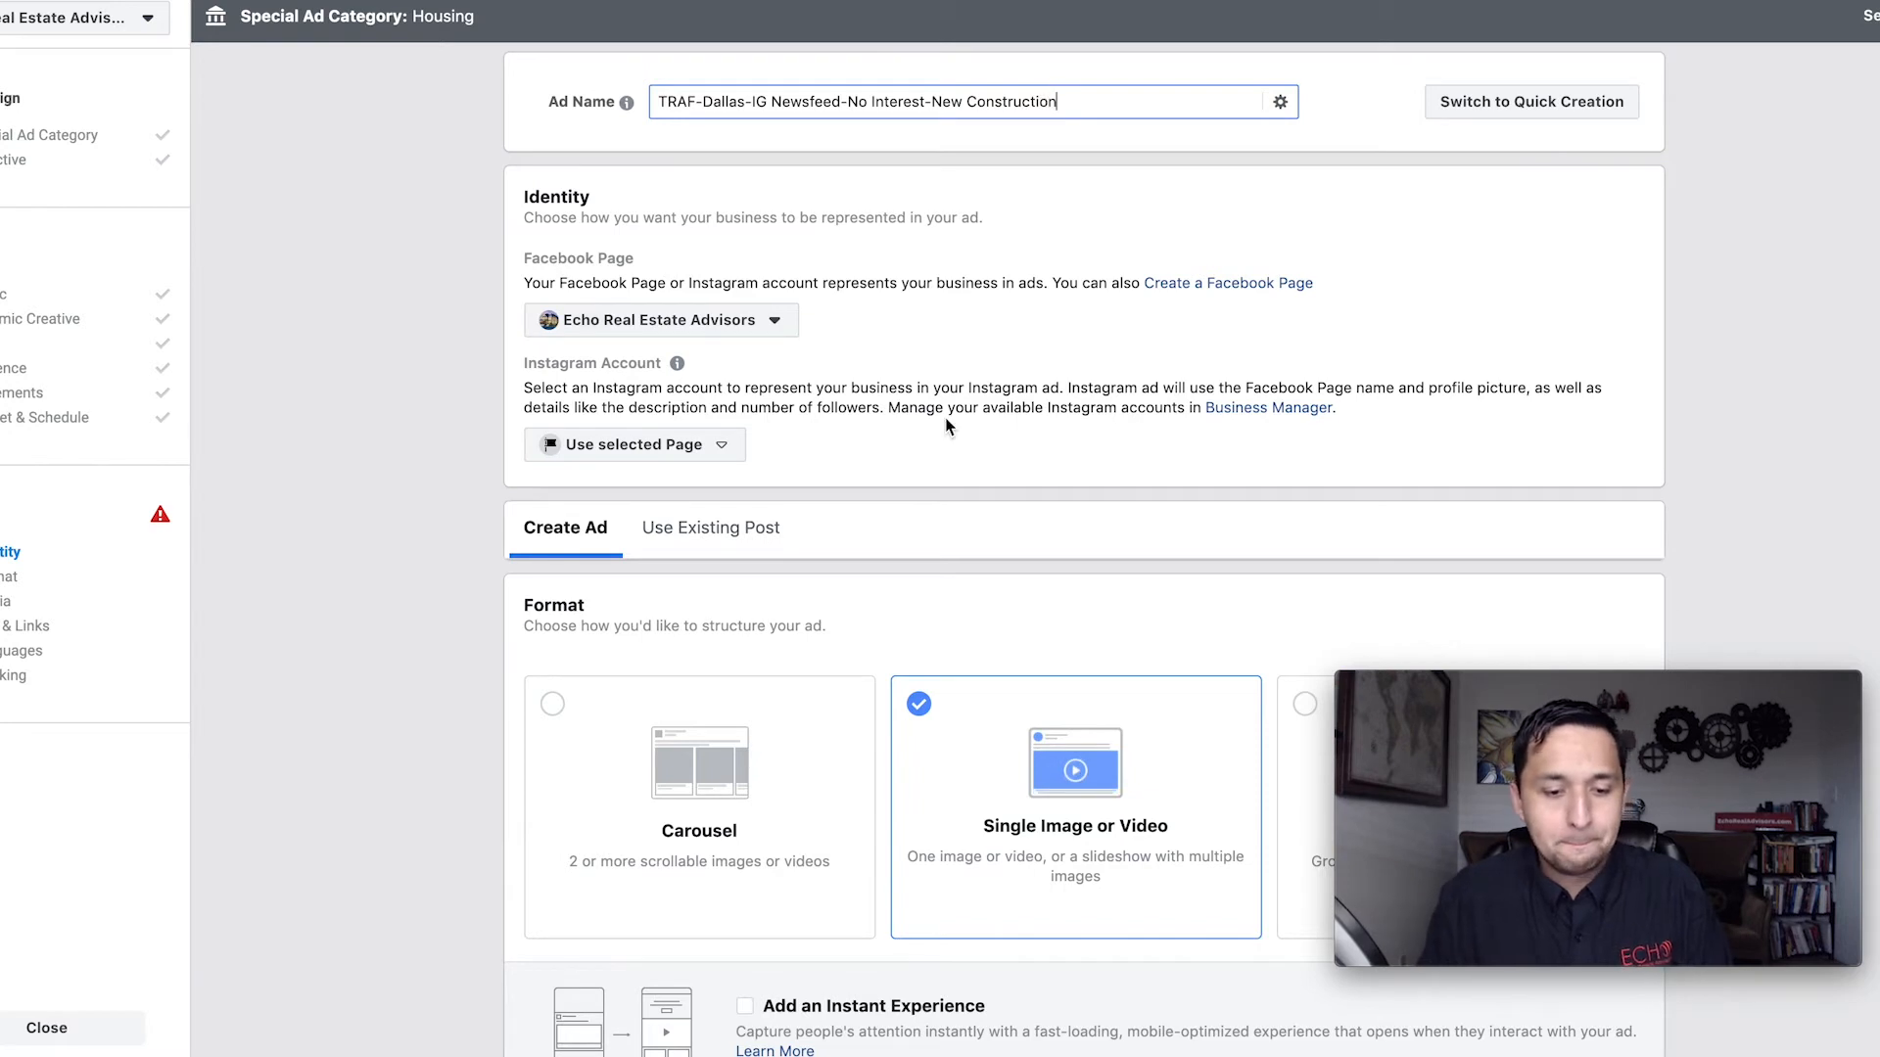
- Add the account image DR_FW Meridian_D_FNL-sm.jpg as the media of the single-image ad
scroll(947, 426, down, 1)
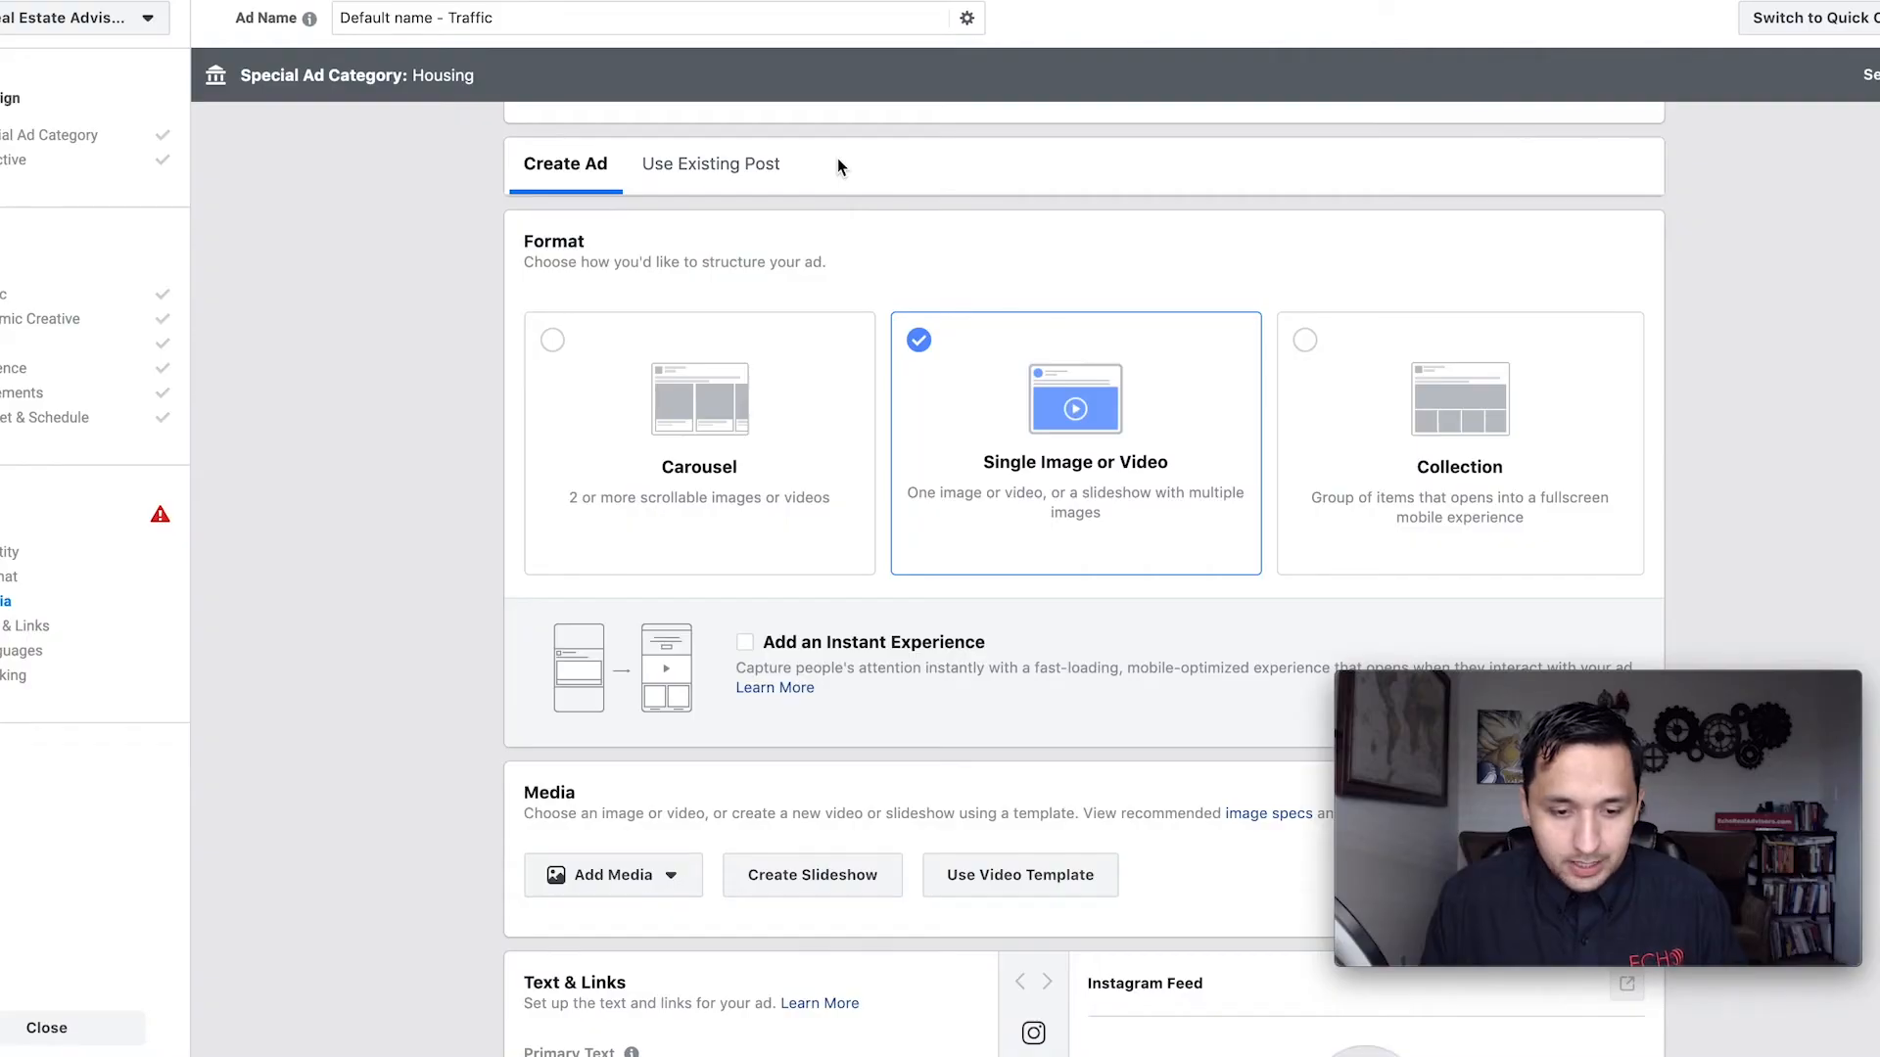
scroll(837, 167, down, 1)
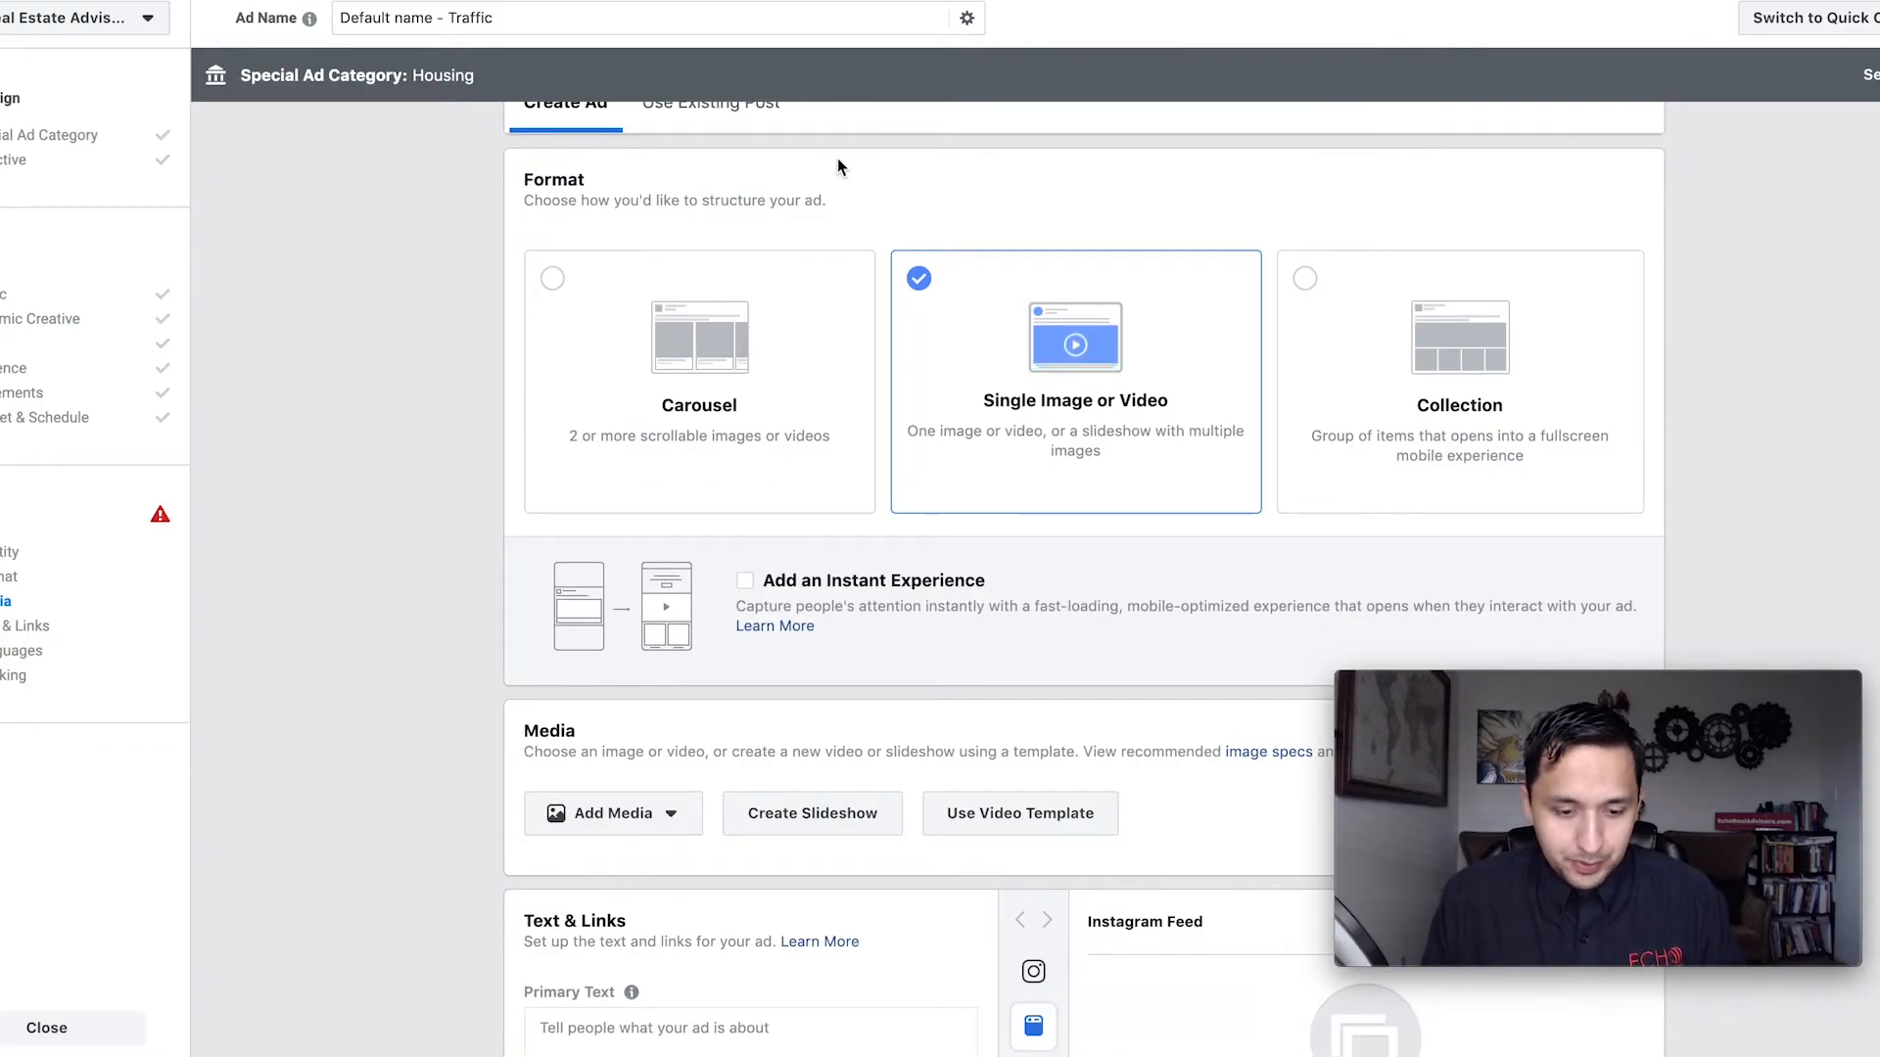
click(631, 827)
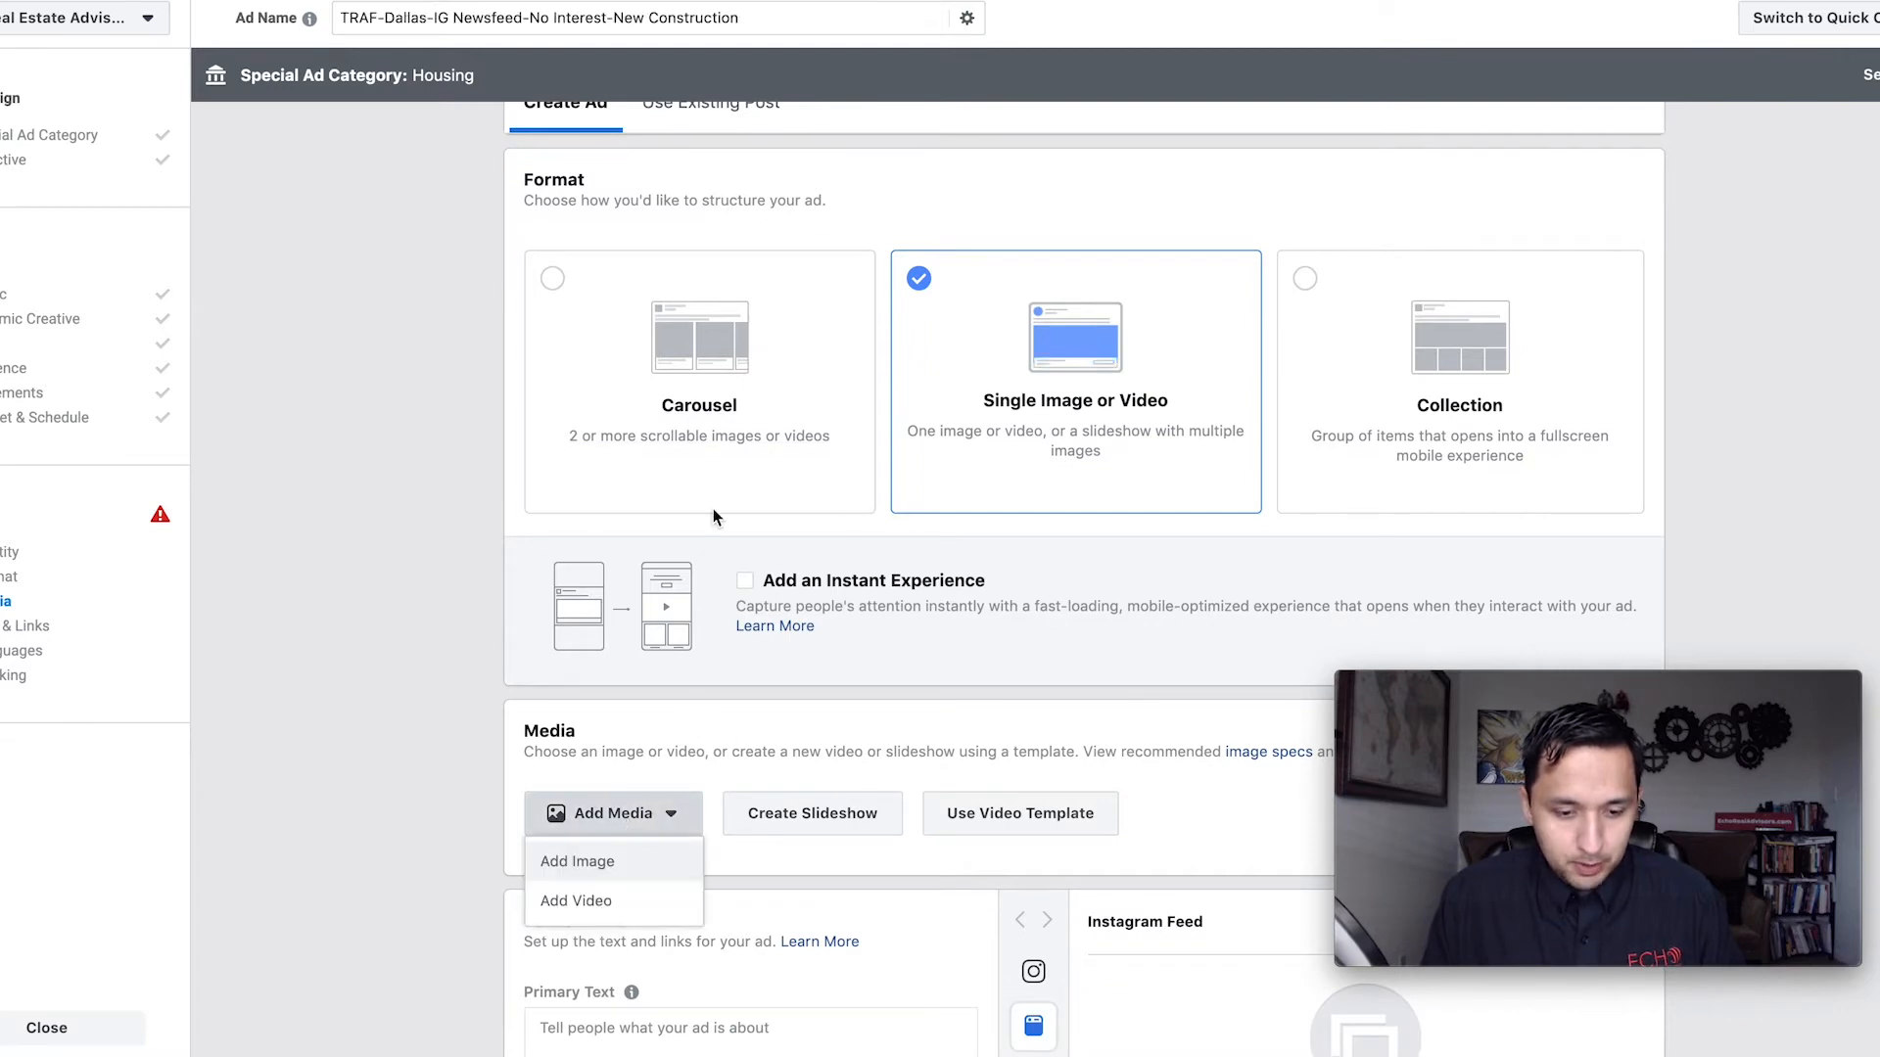
click(599, 859)
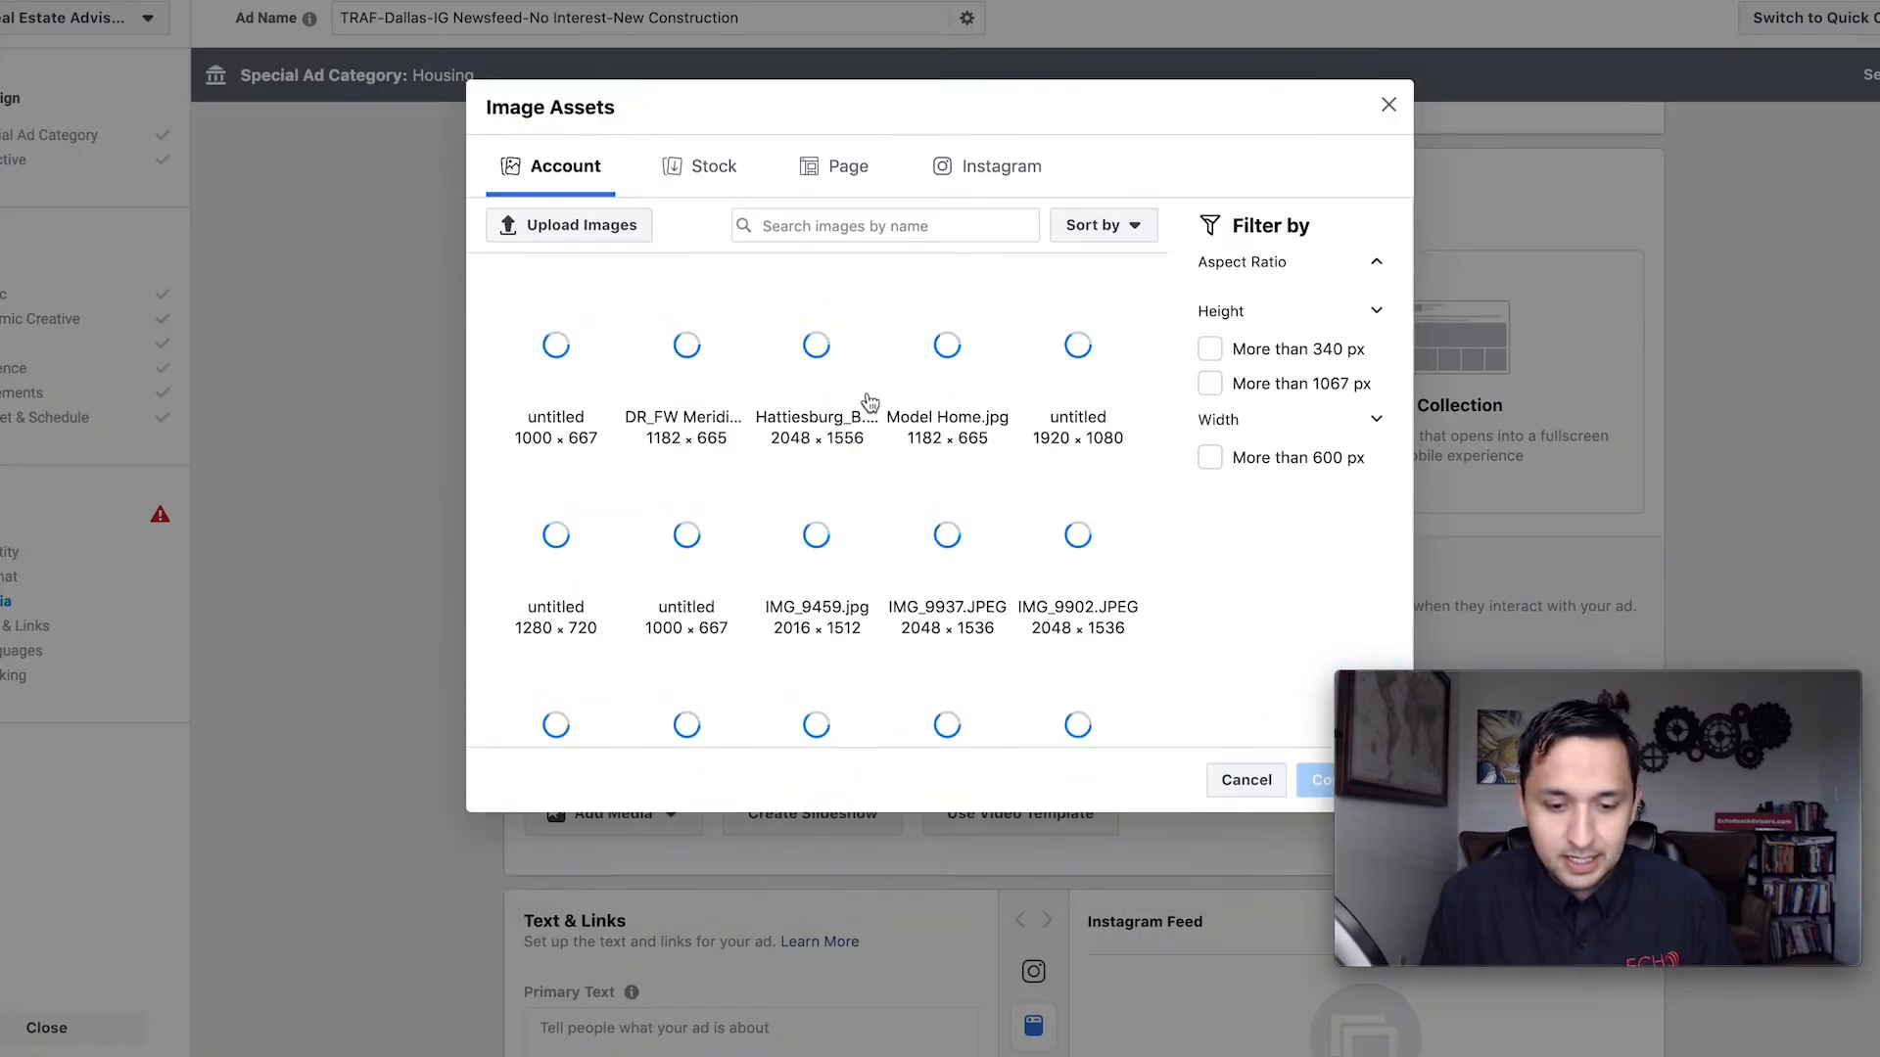
click(675, 354)
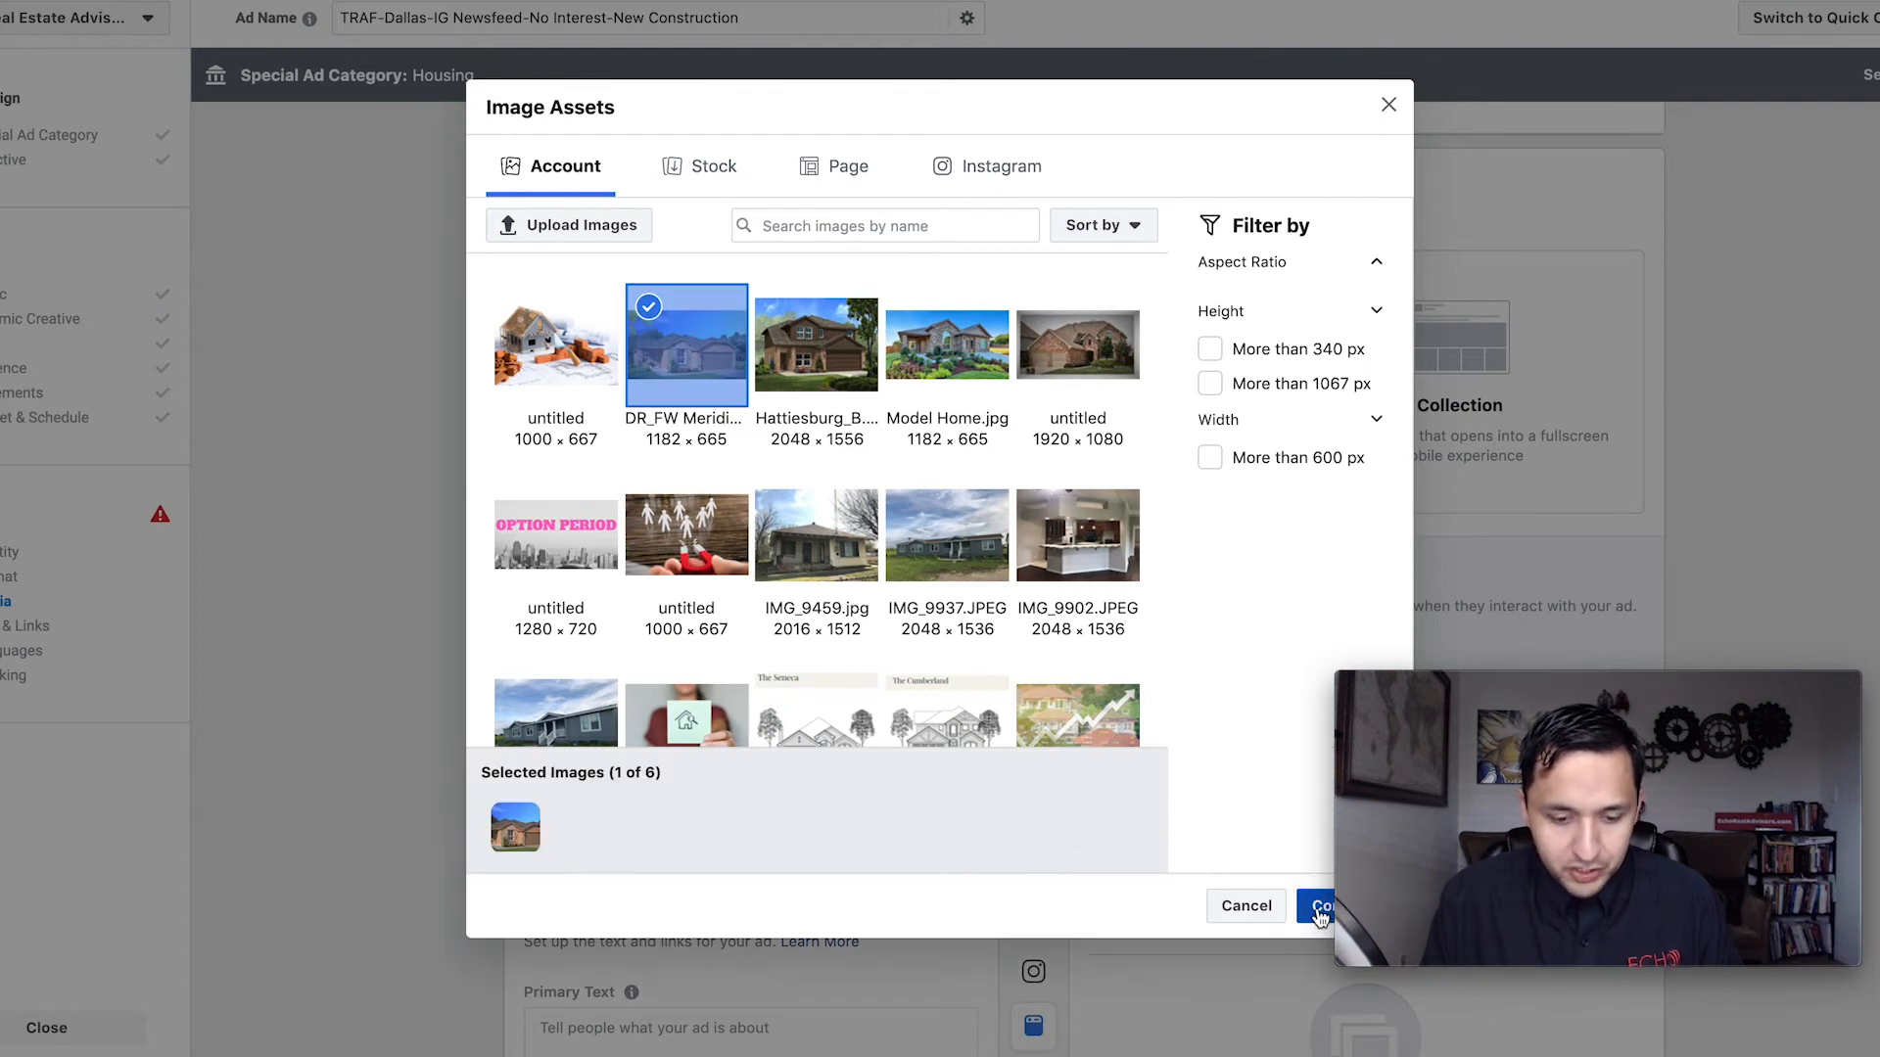
scroll(783, 577, down, 1)
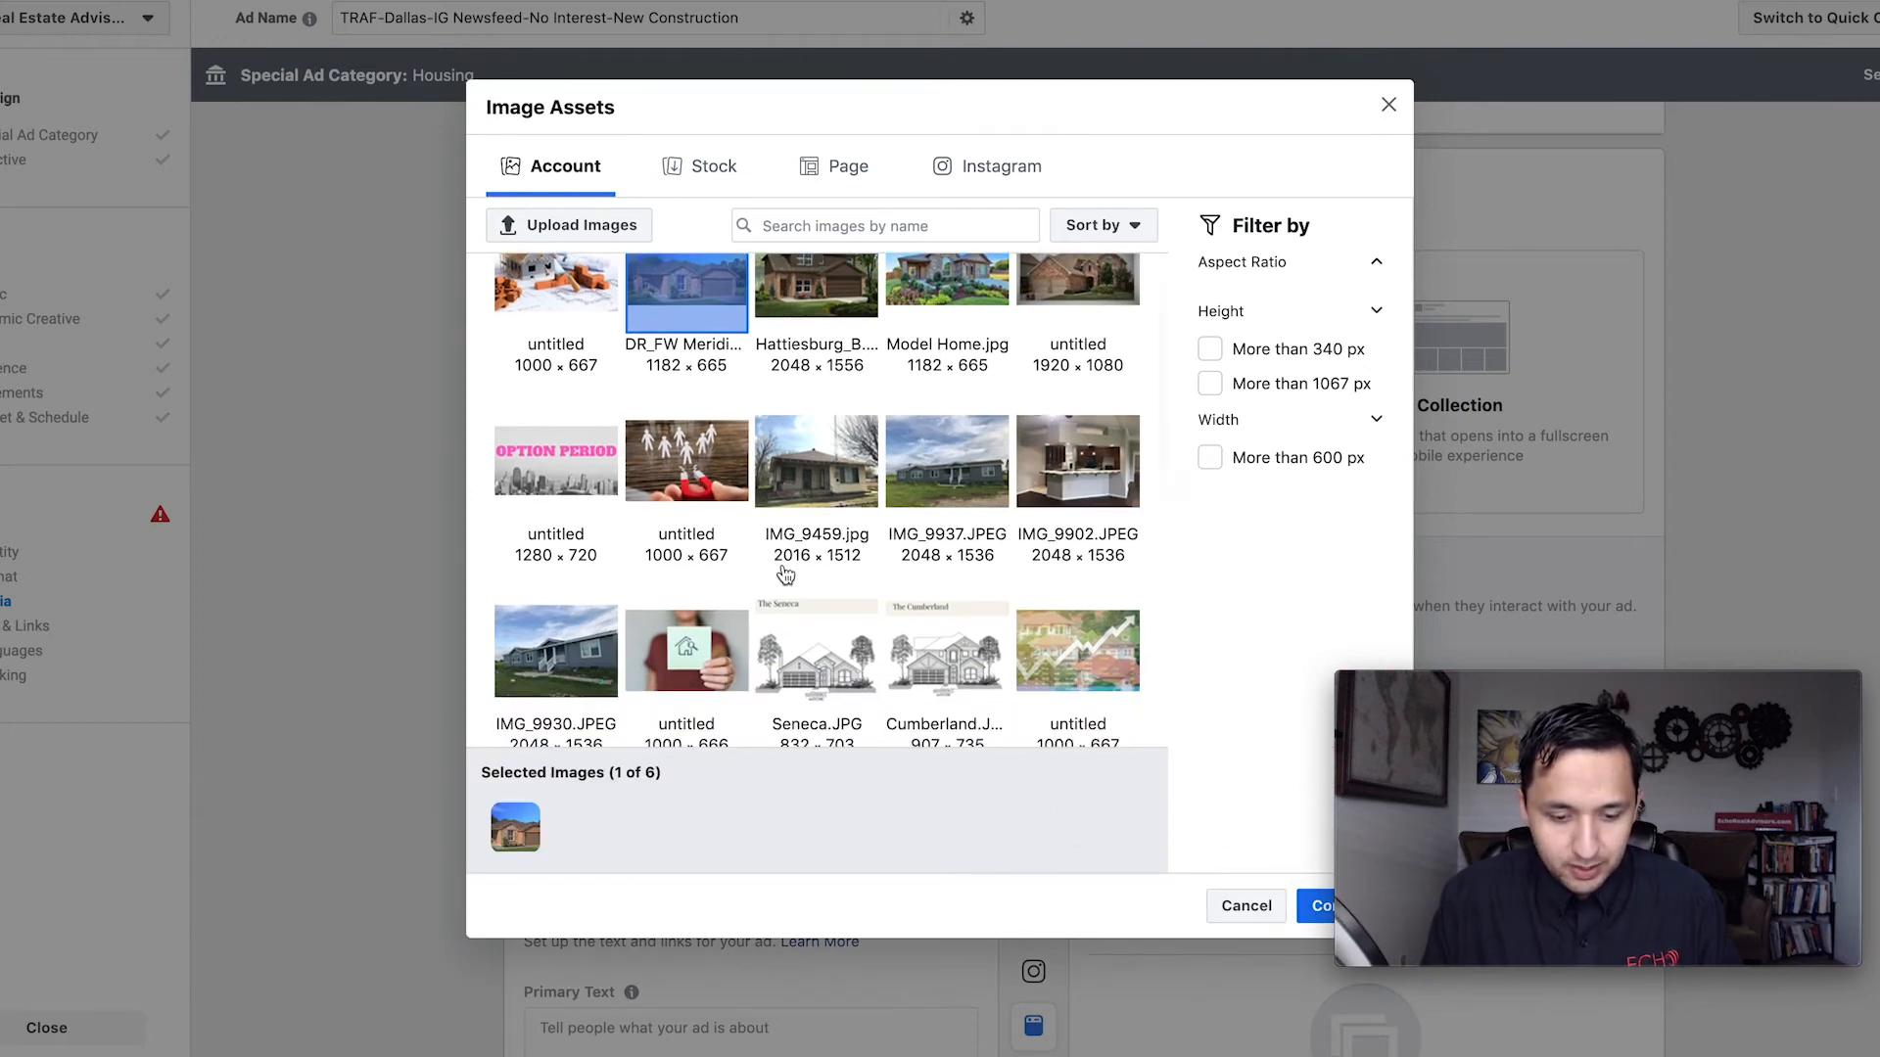
click(1321, 909)
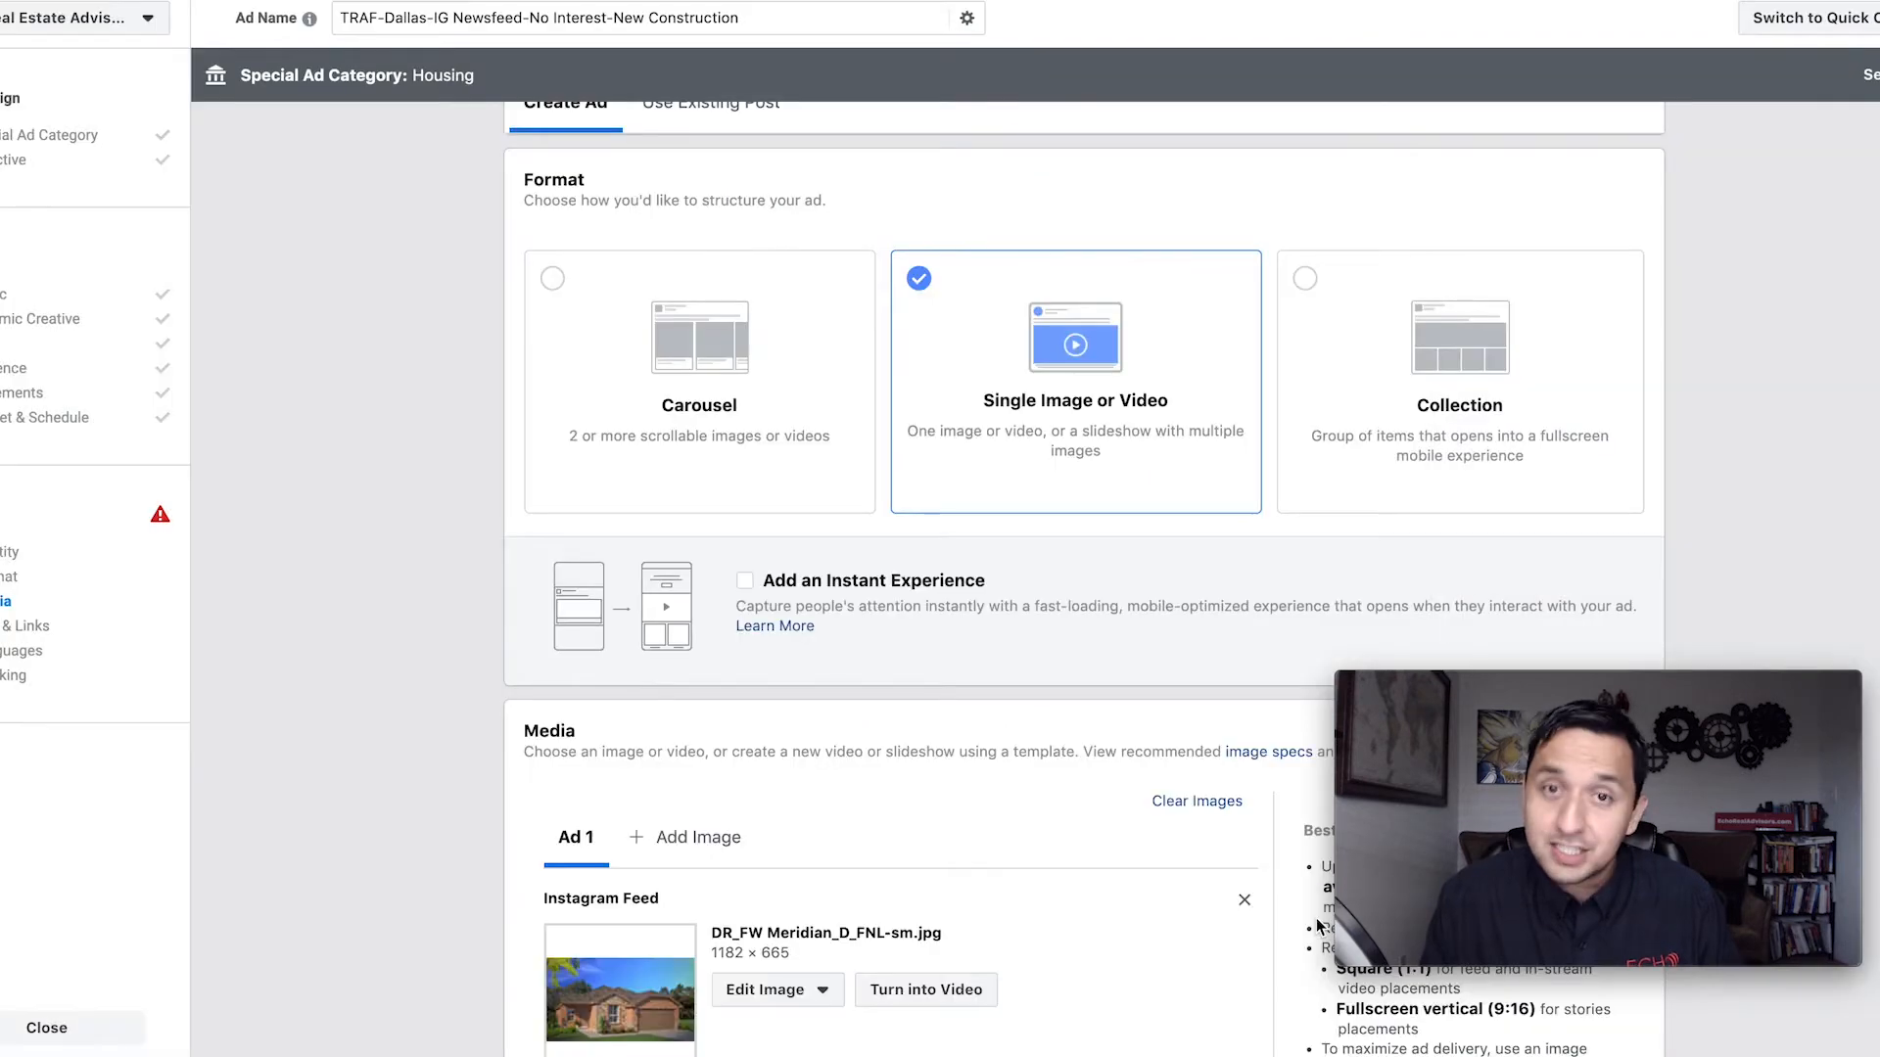
- Examine the ad's Instagram Feed preview, the added image and the best practices for images
scroll(1099, 592, down, 10)
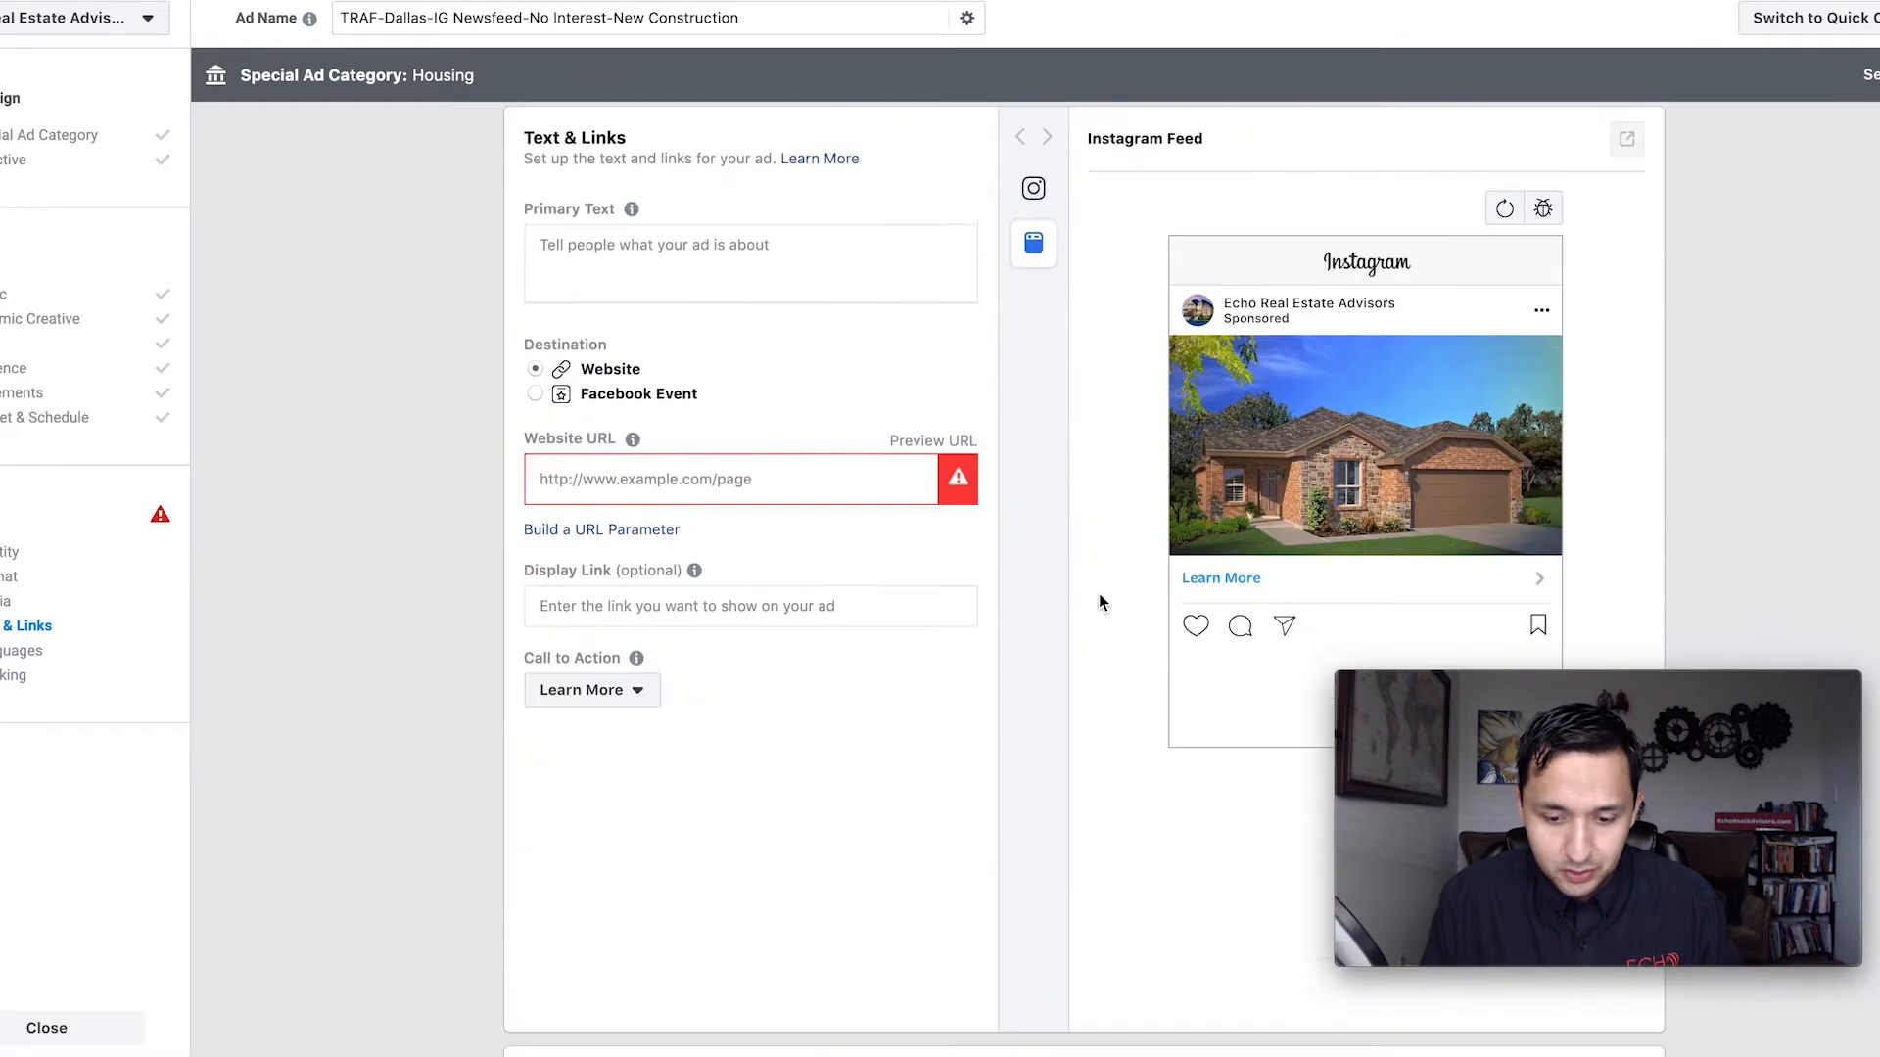
scroll(1098, 597, up, 2)
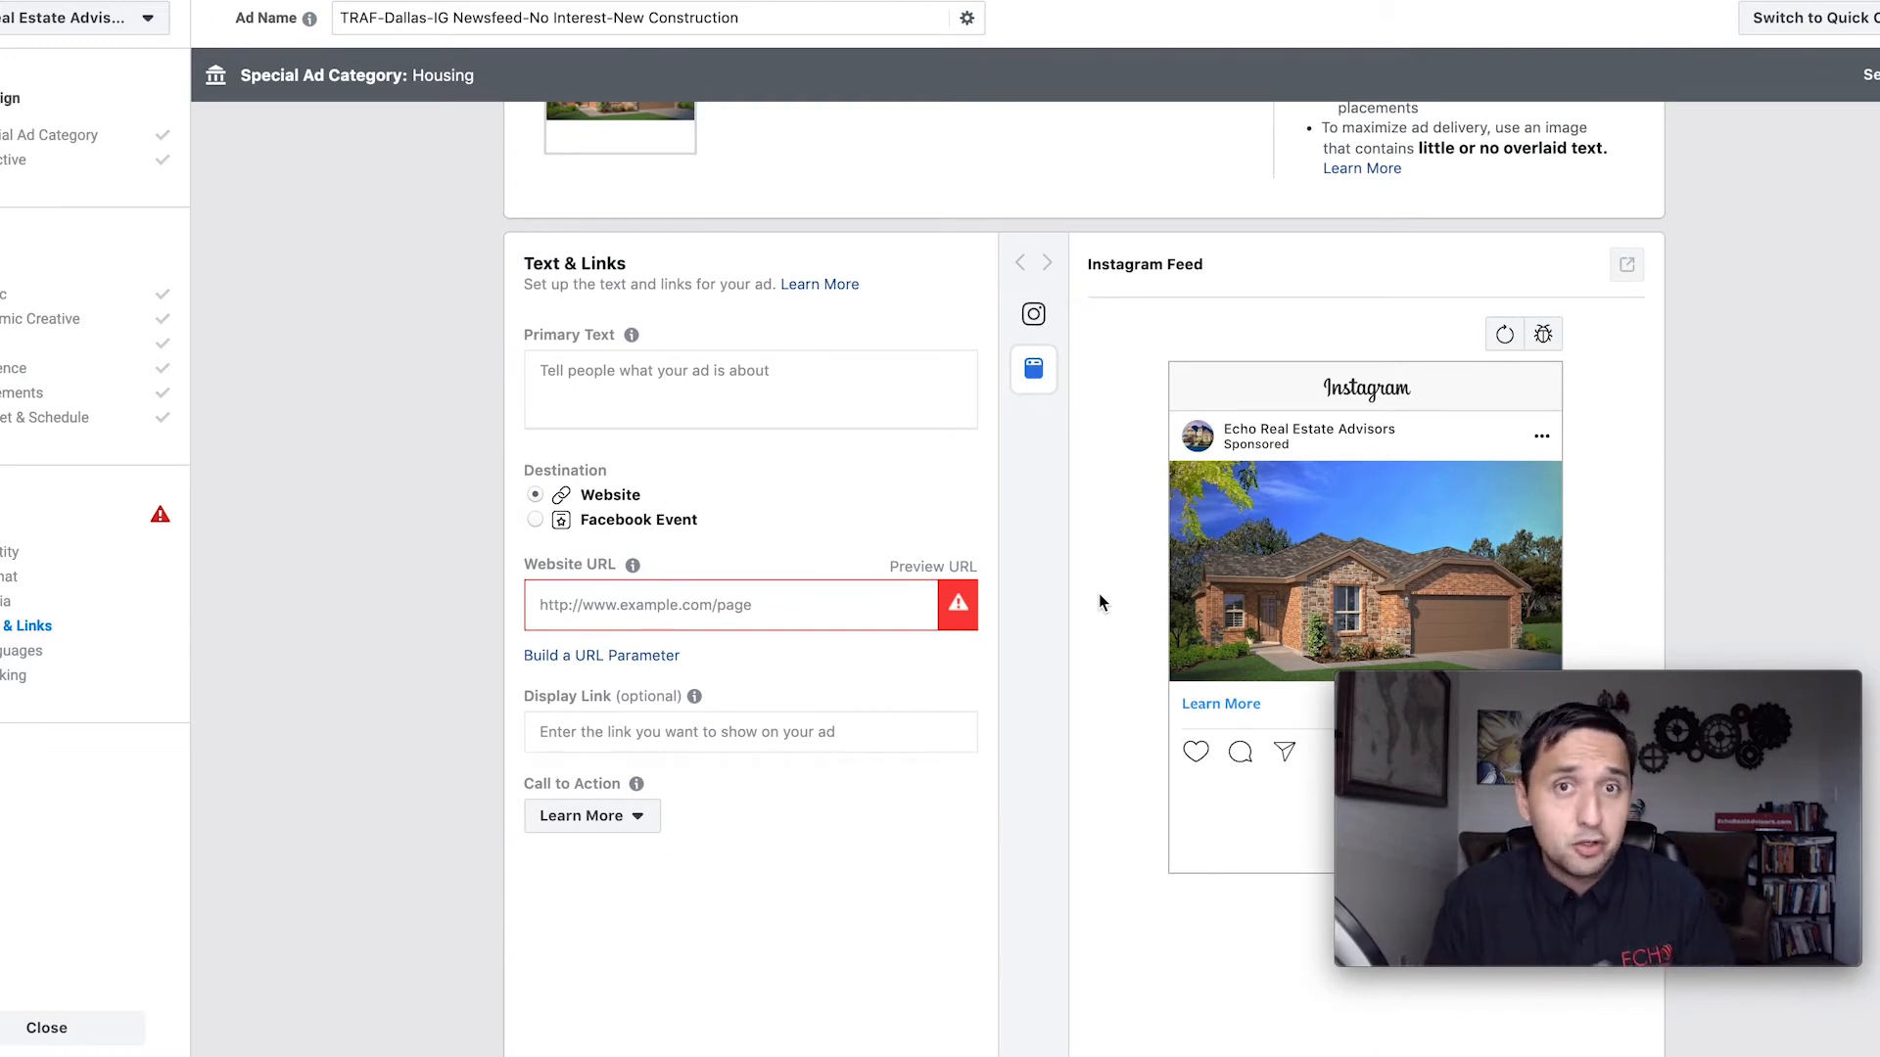
scroll(1098, 593, up, 2)
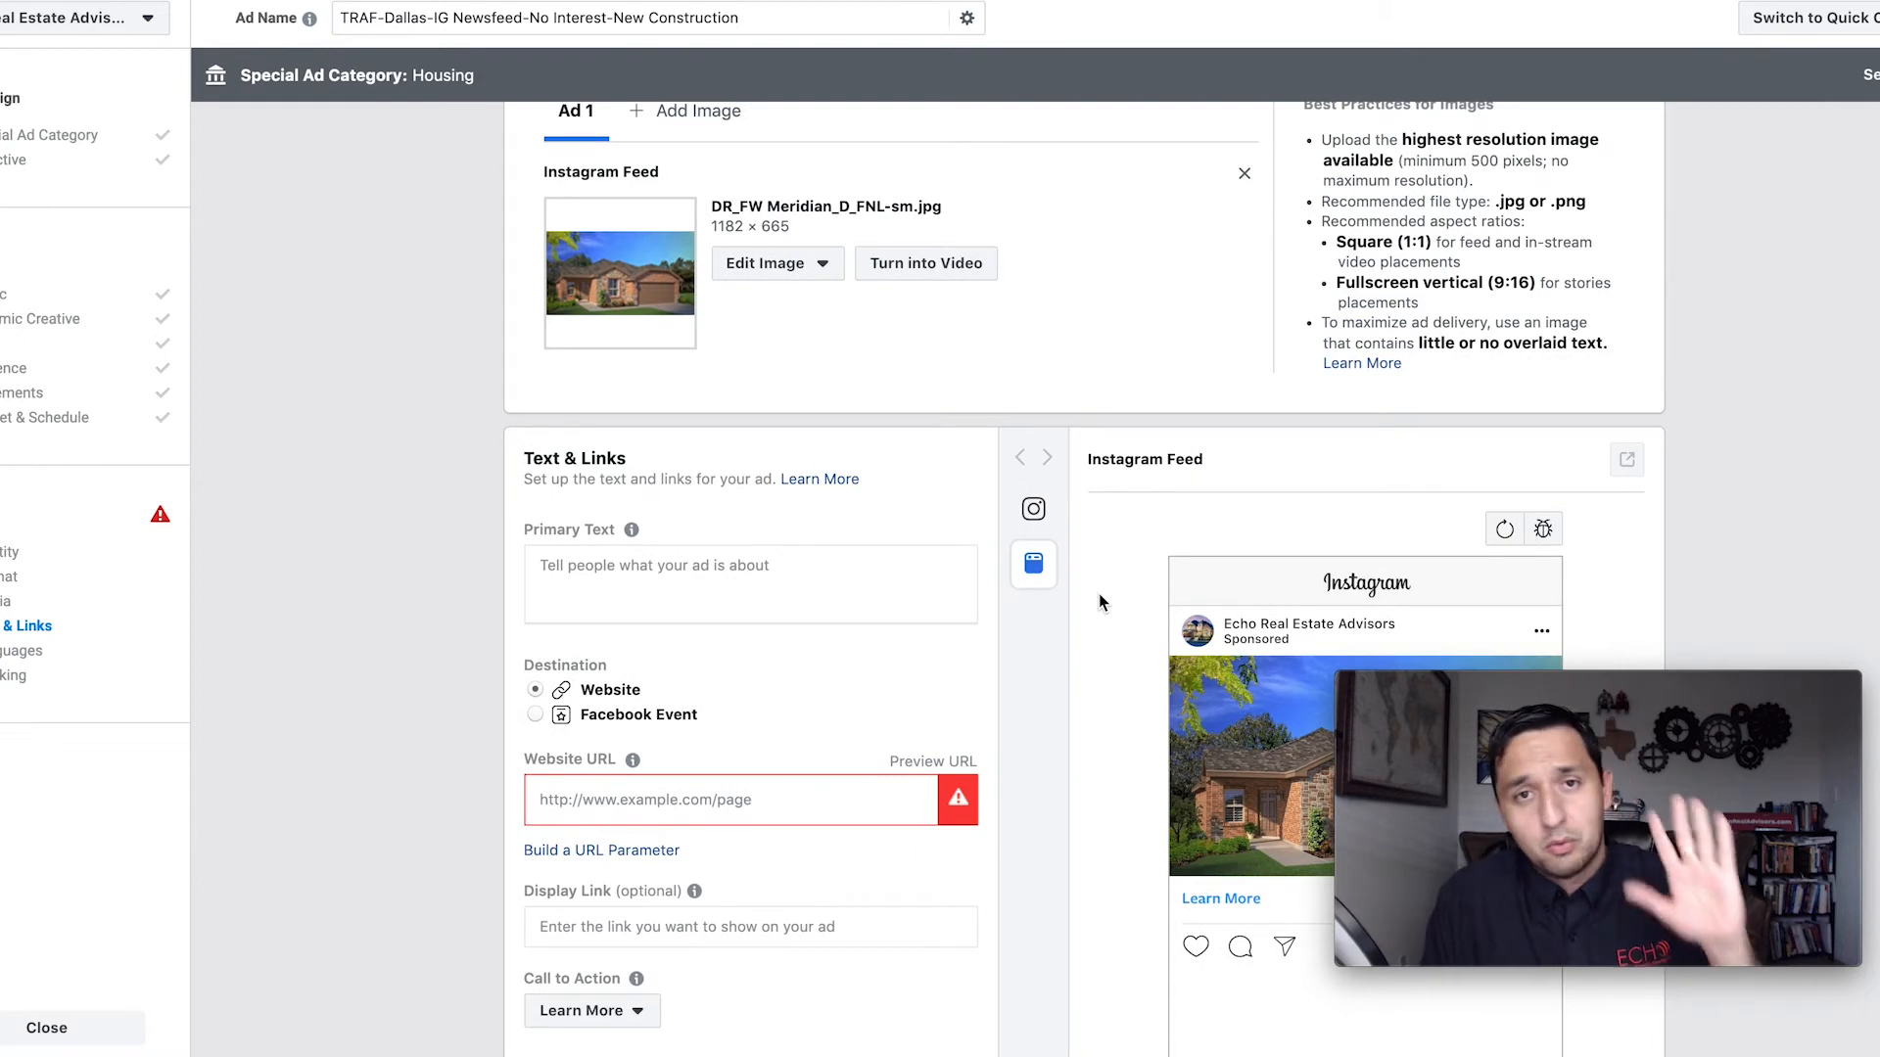
scroll(948, 405, up, 3)
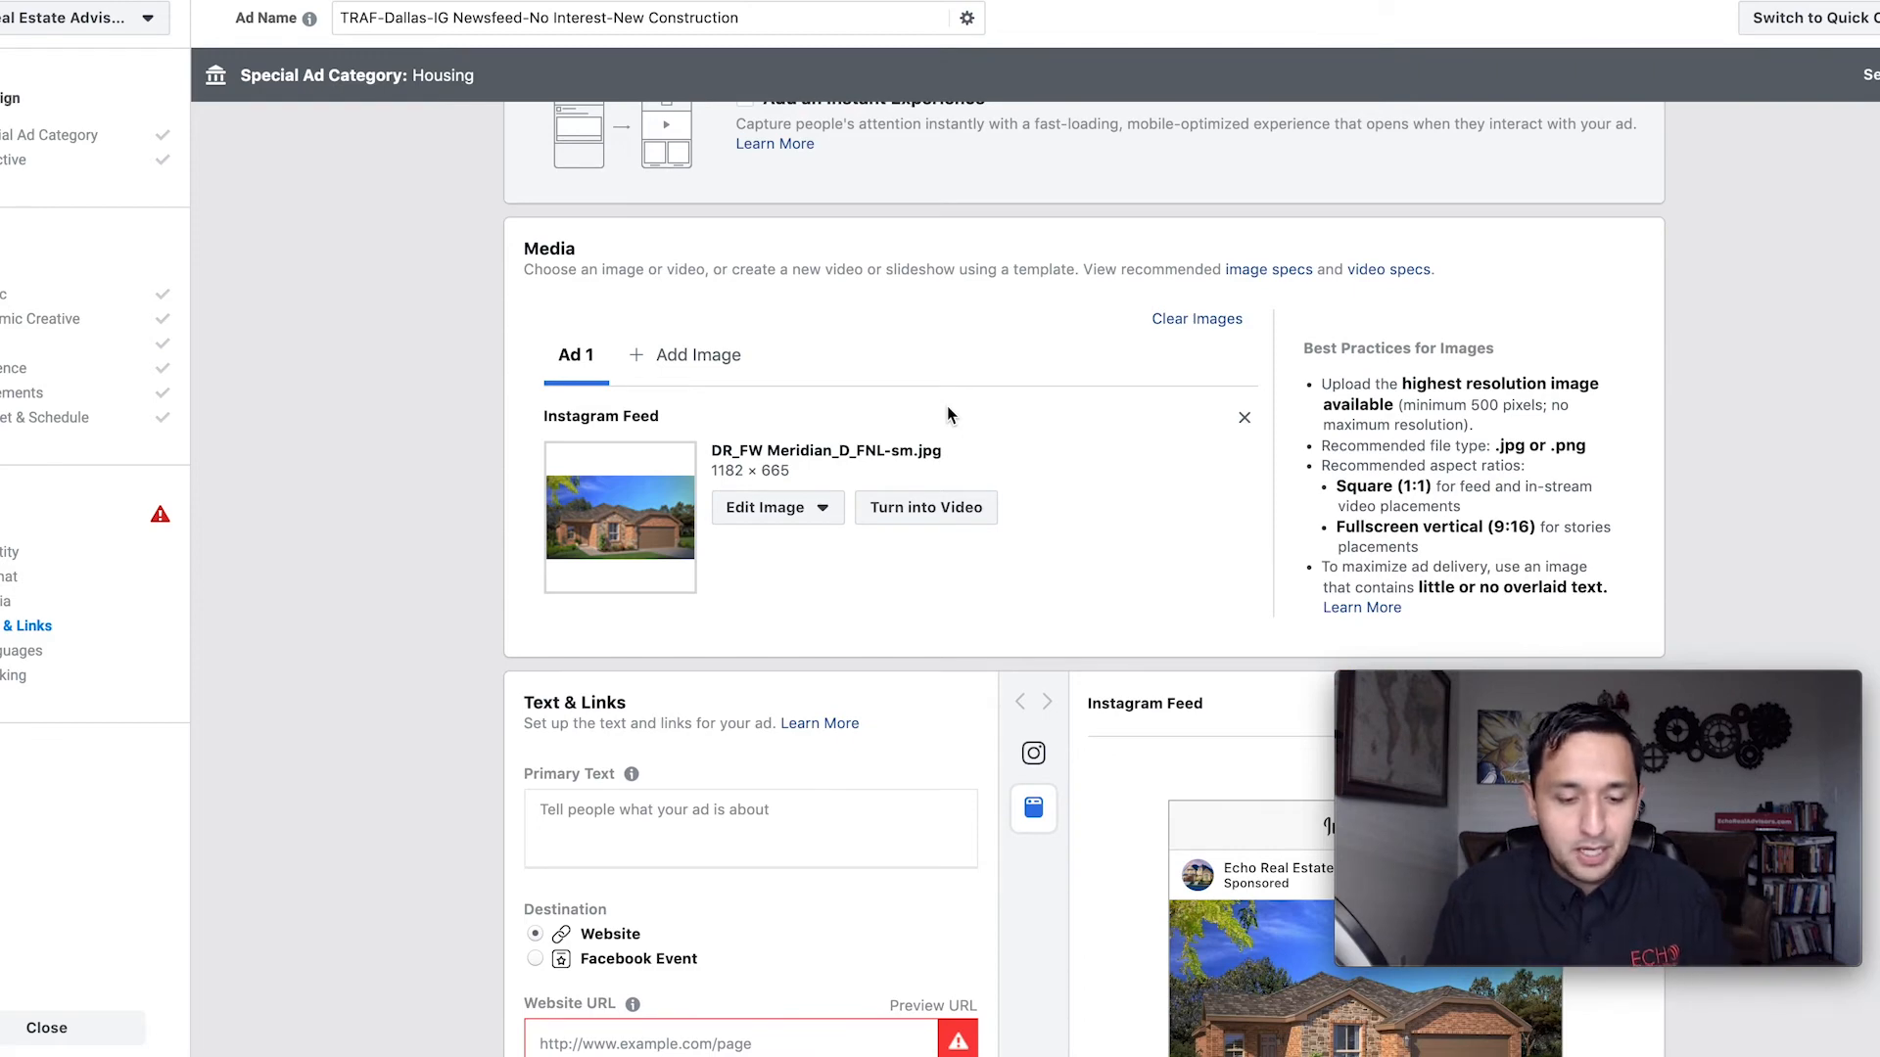
scroll(947, 405, down, 4)
scroll(948, 407, down, 2)
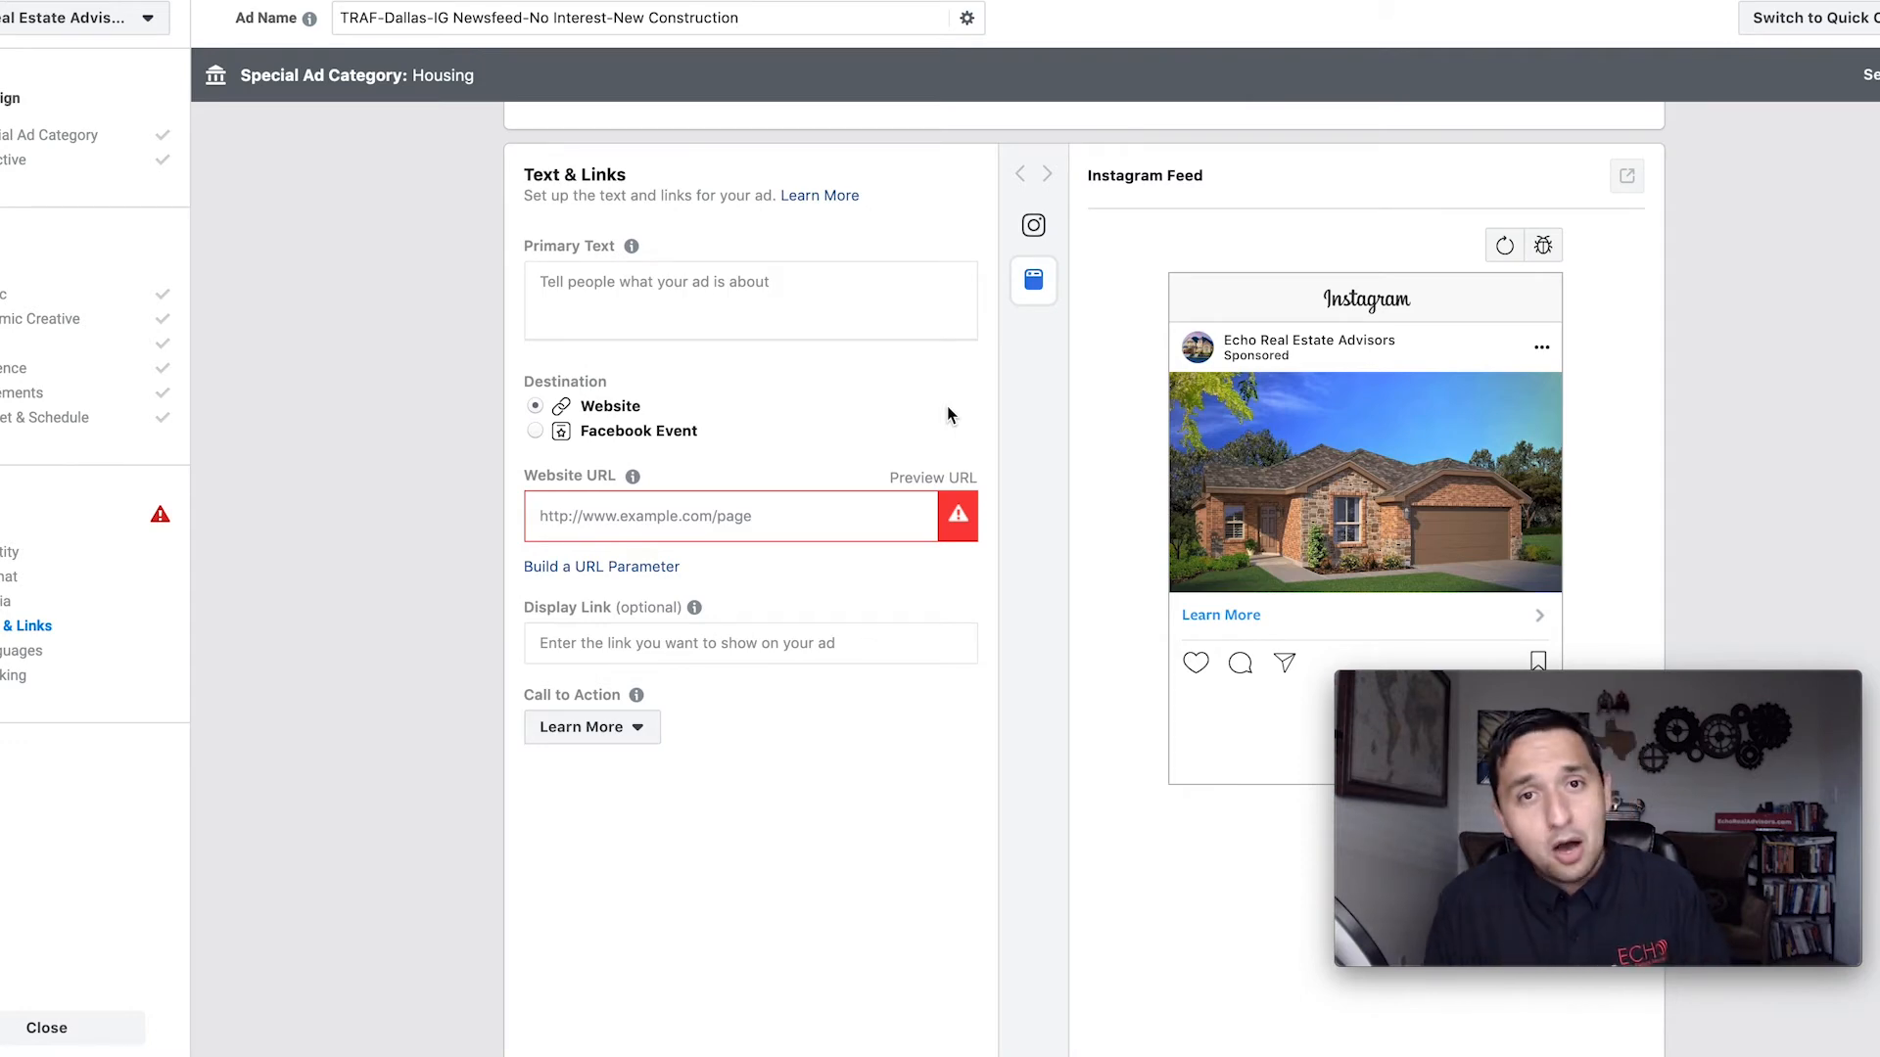
scroll(947, 405, up, 7)
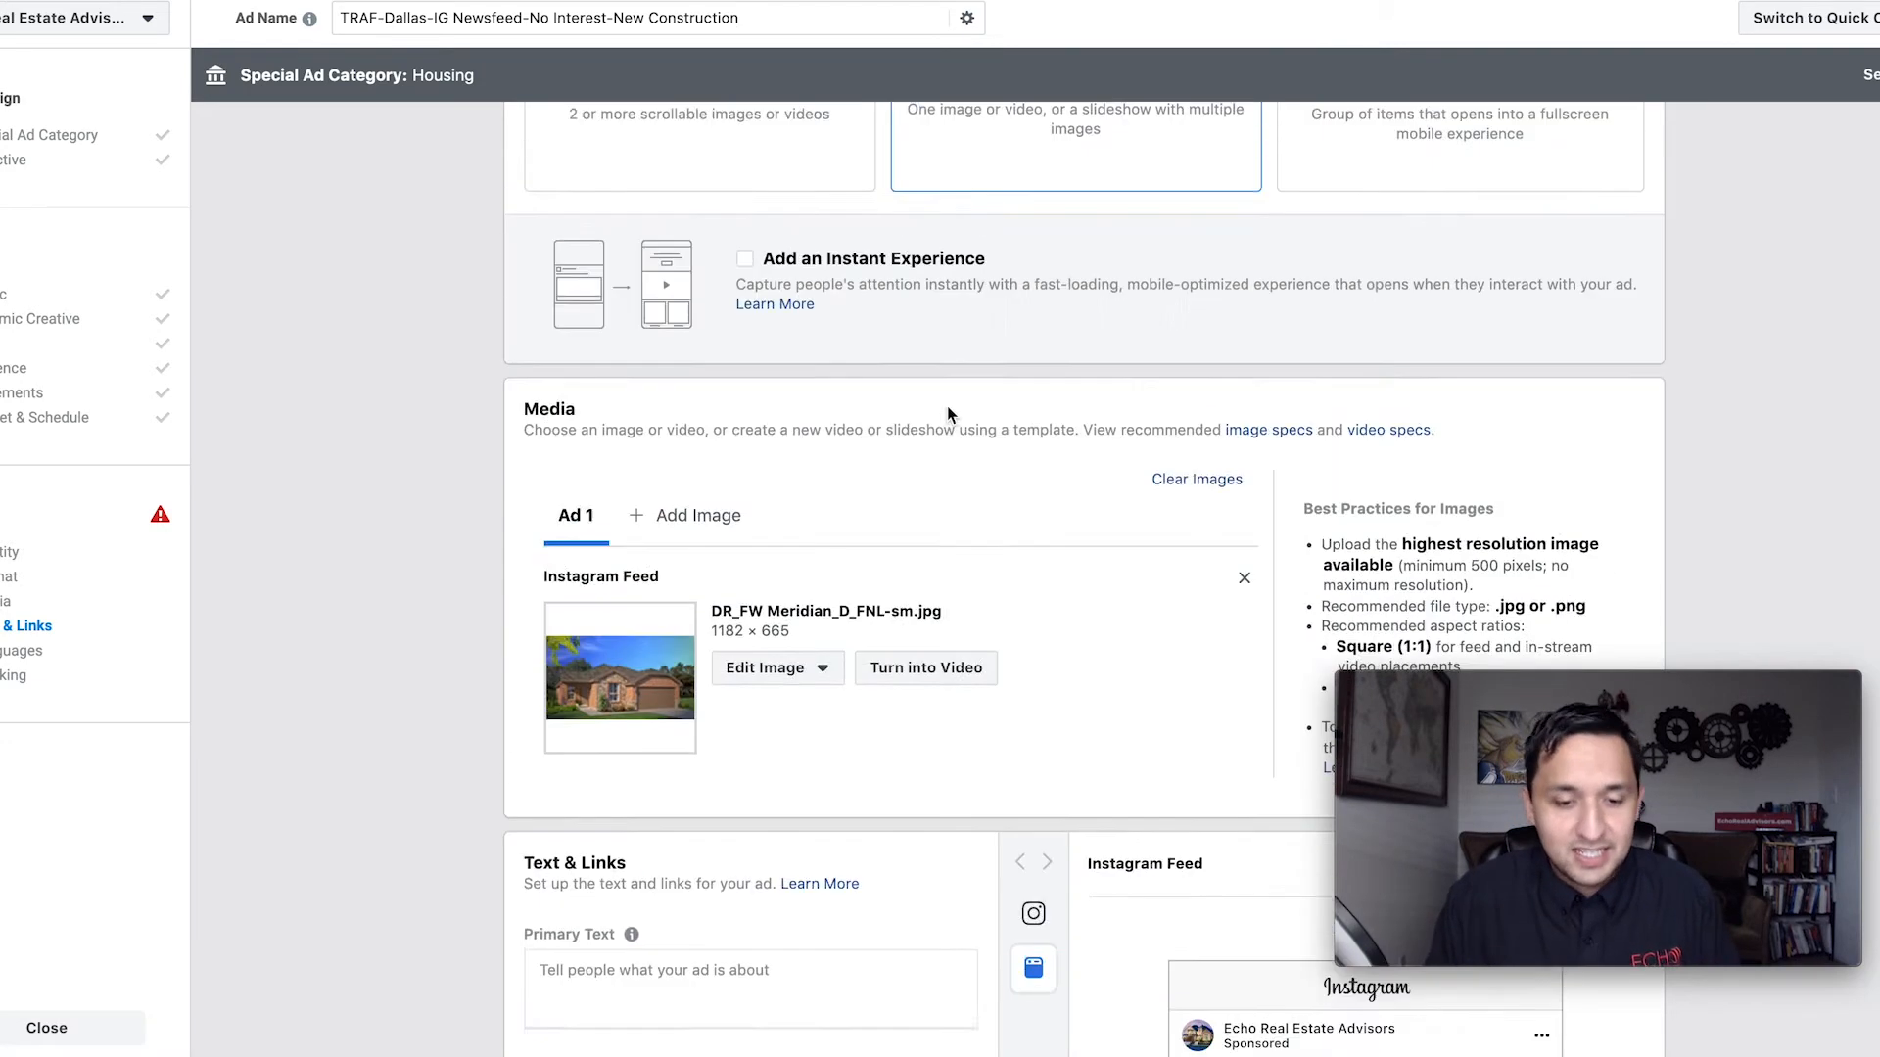
scroll(889, 797, down, 1)
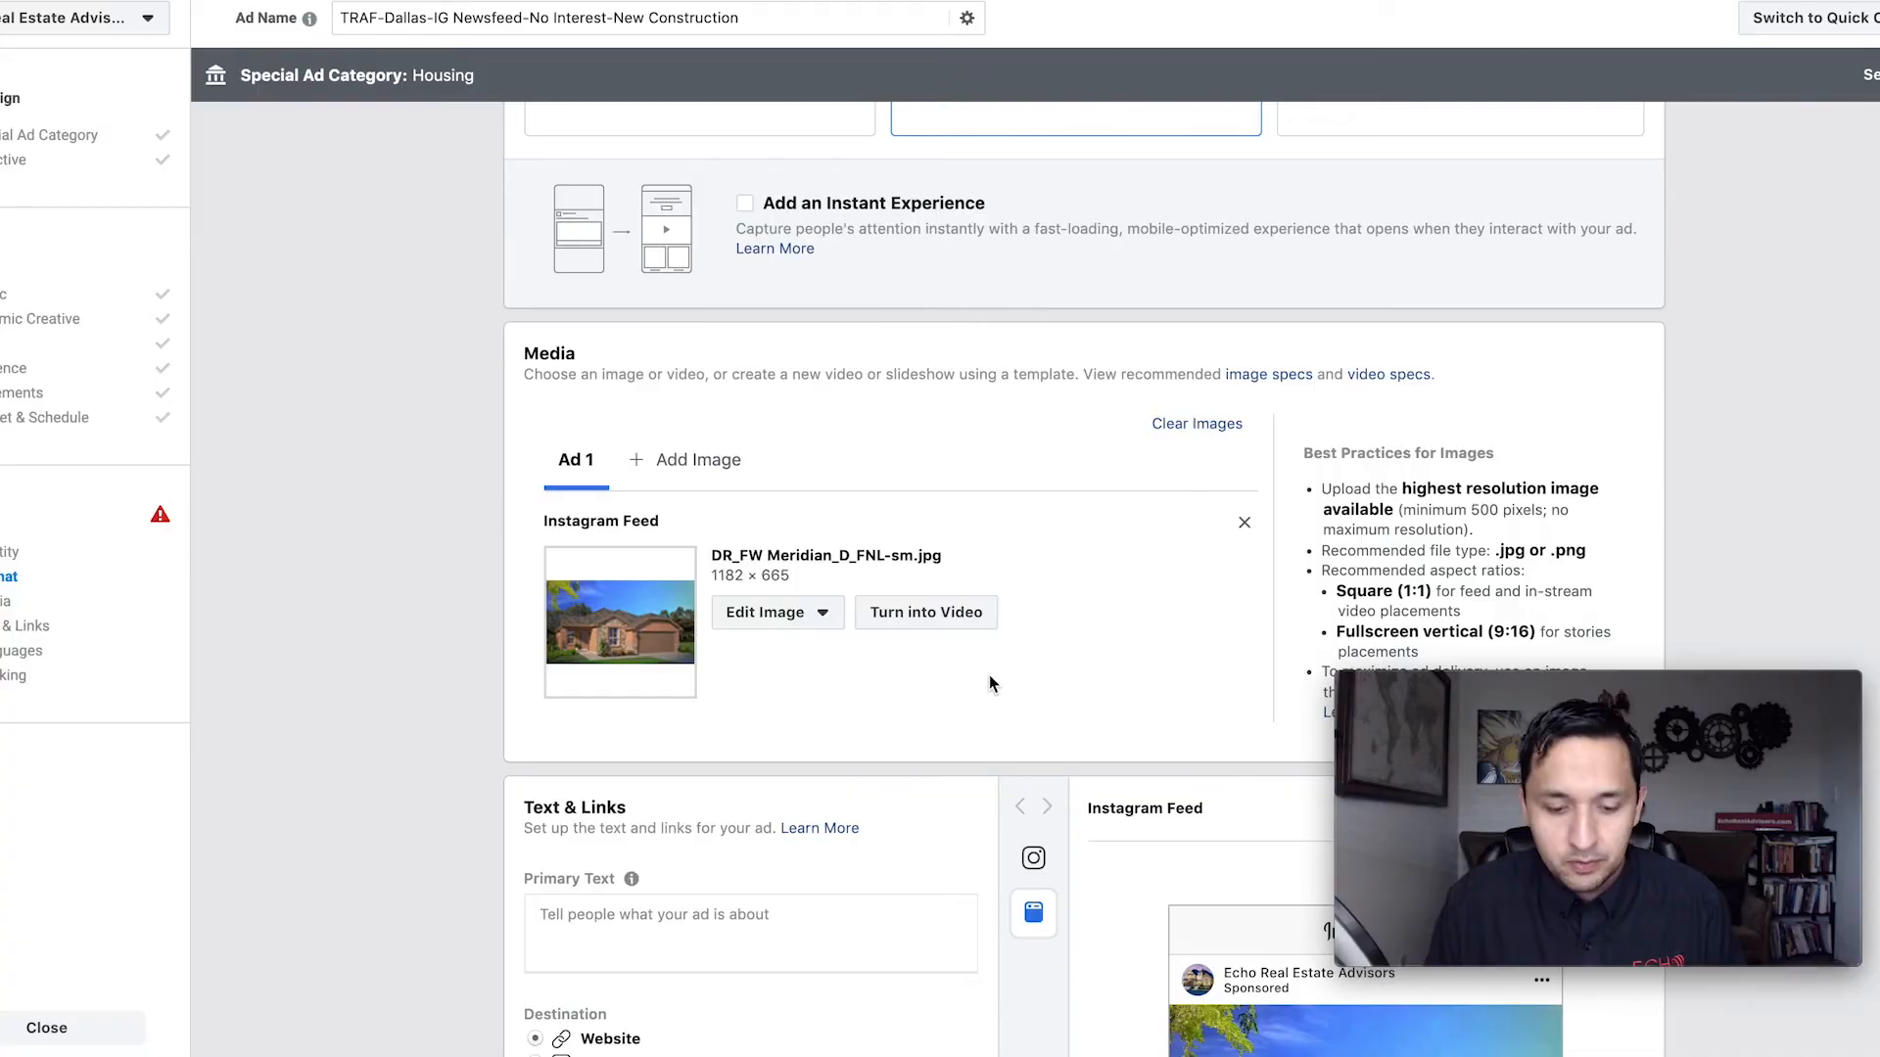
- Enter the primary text '‼ Attention: {city} Home Buyers ‼ Stunning BRAND NEW Homes, in desirable {city}, just discounted by $#,### -$####!!' on separate lines
scroll(989, 682, down, 5)
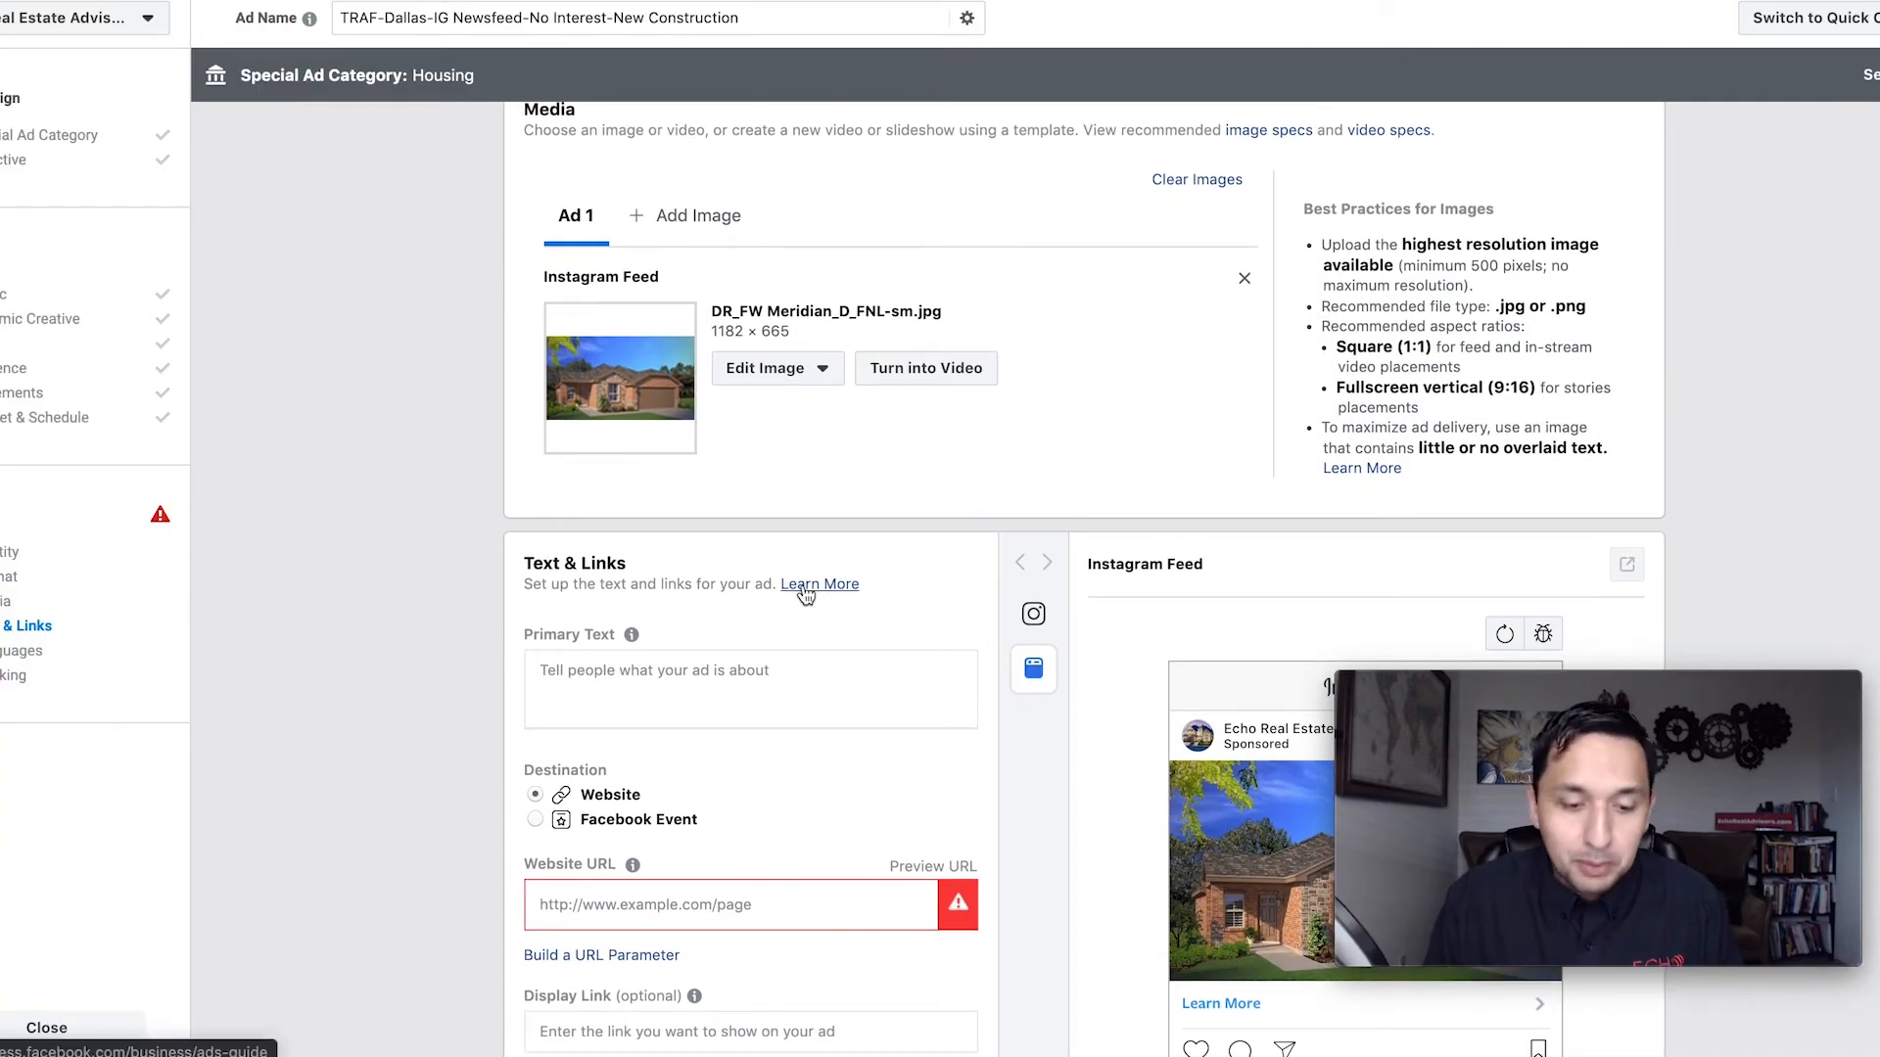
scroll(806, 587, down, 5)
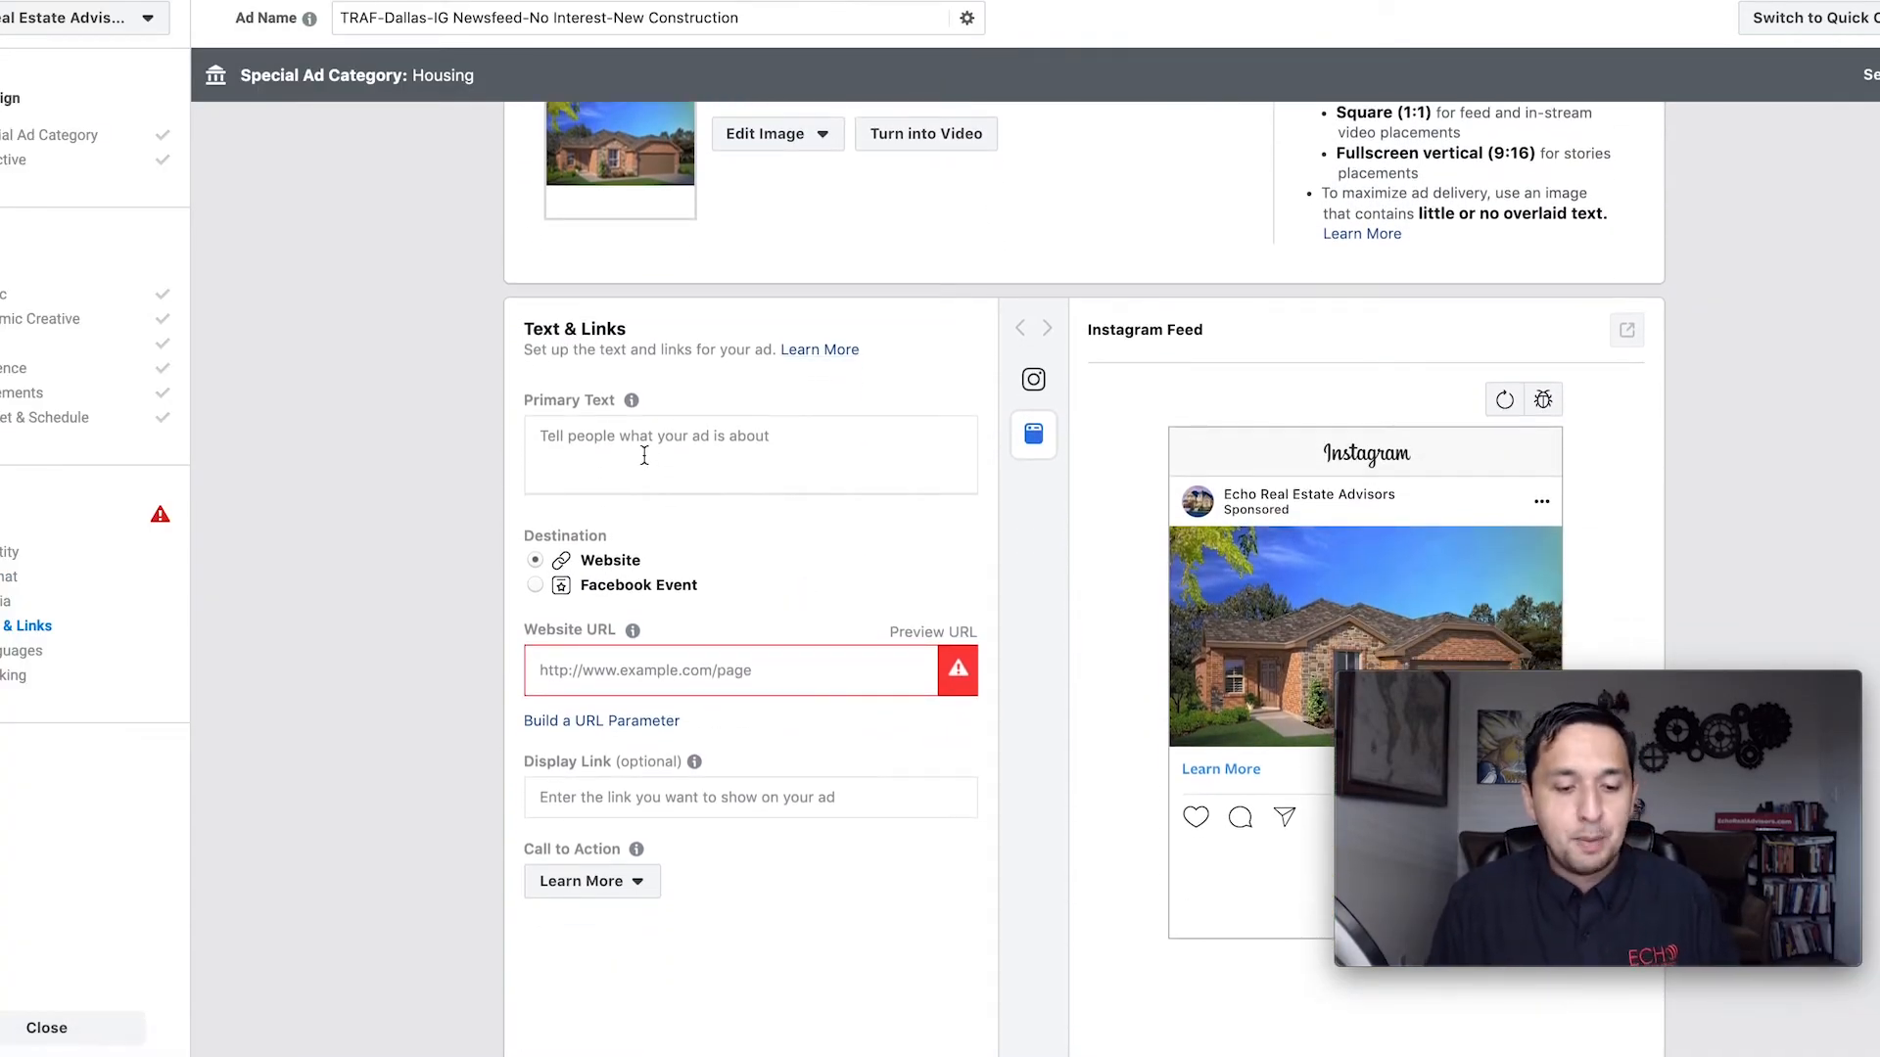
click(644, 456)
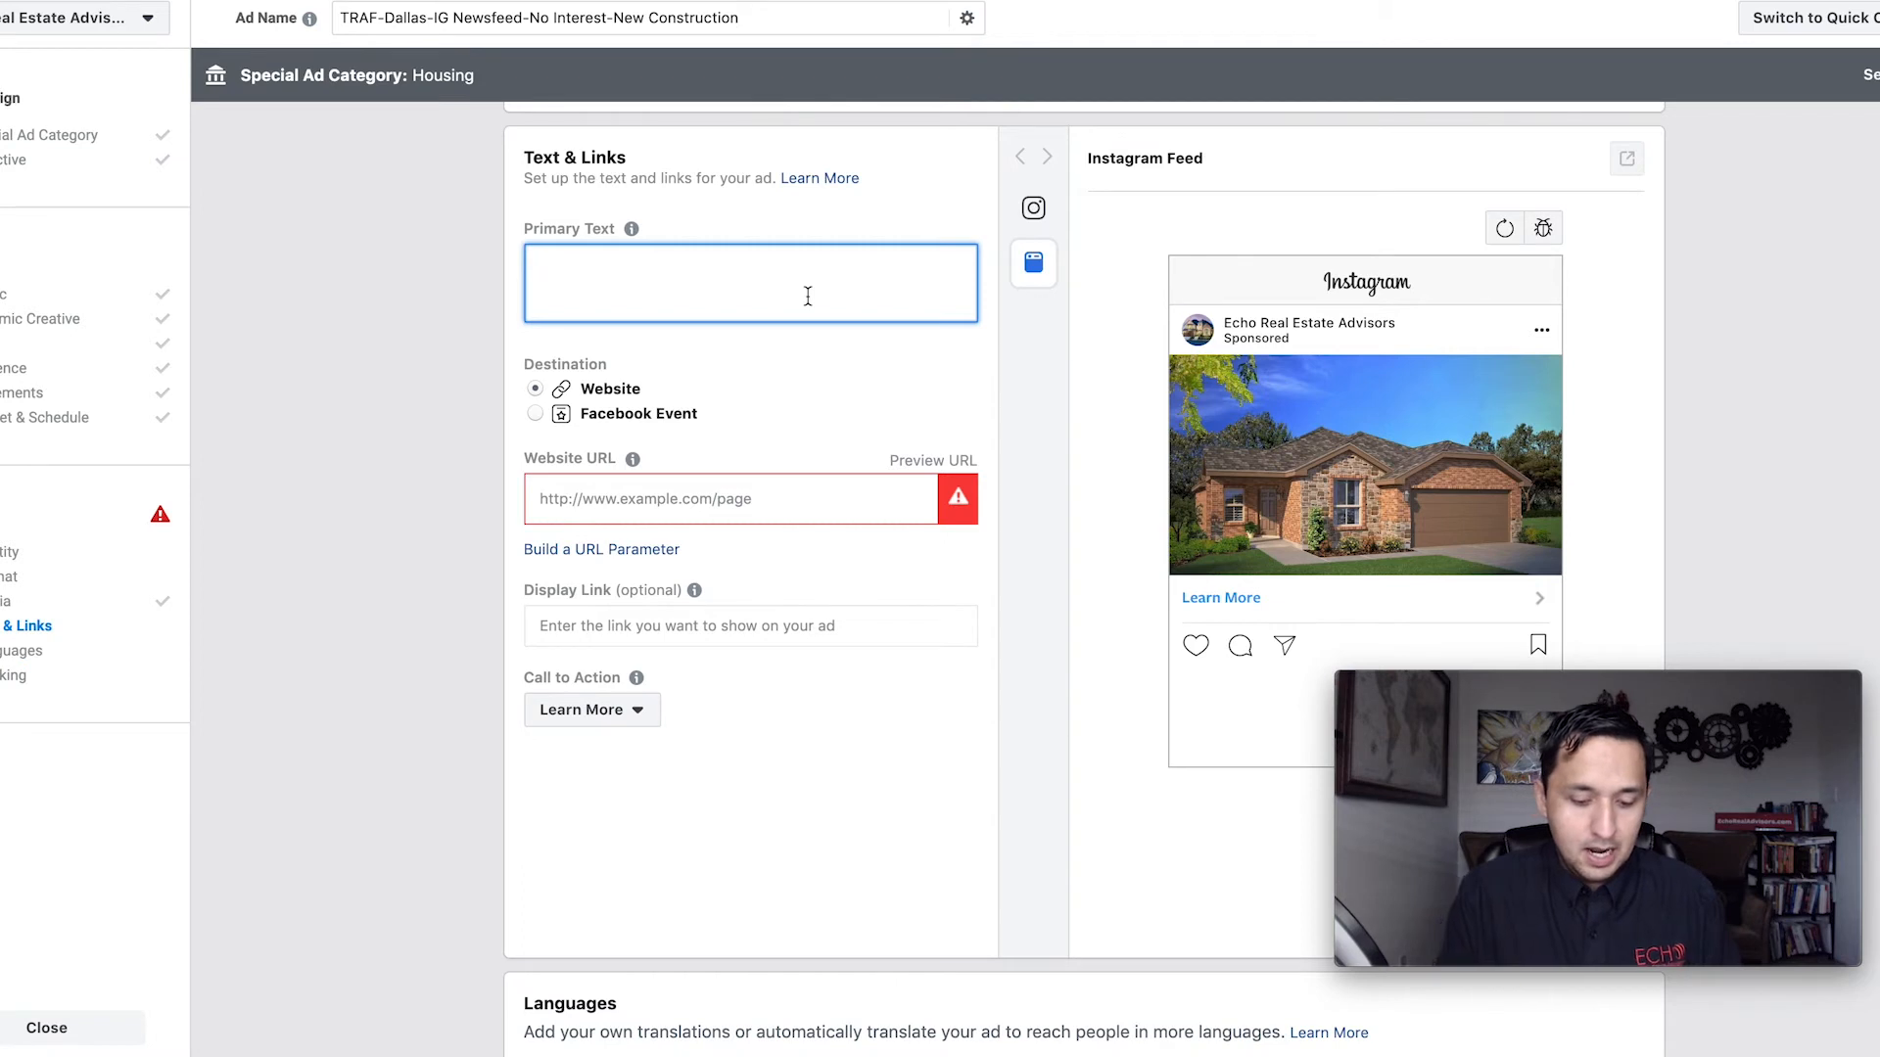
text(‼ Attention: {city} Home Buyers ‼  Stunning BRAND NEW Homes, in desirable {city}, just discounted  by $#,### -$####!!)
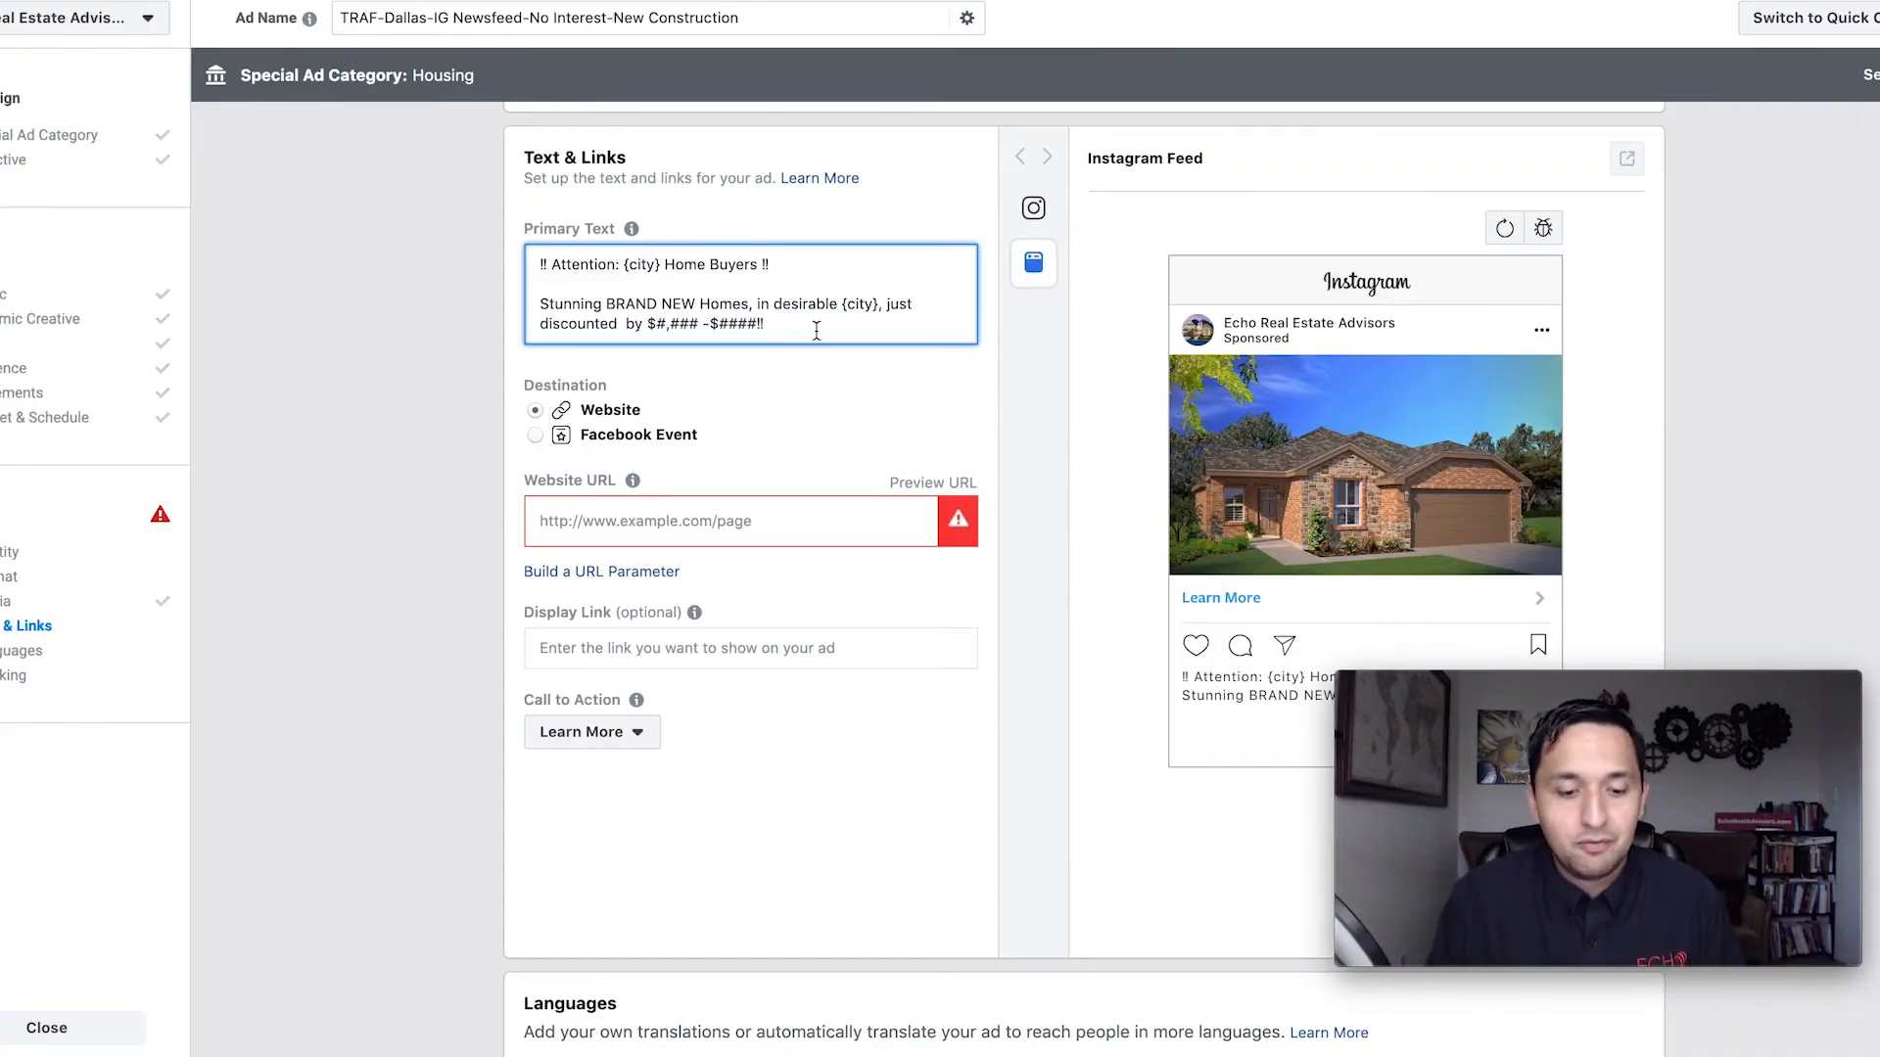
scroll(814, 333, down, 1)
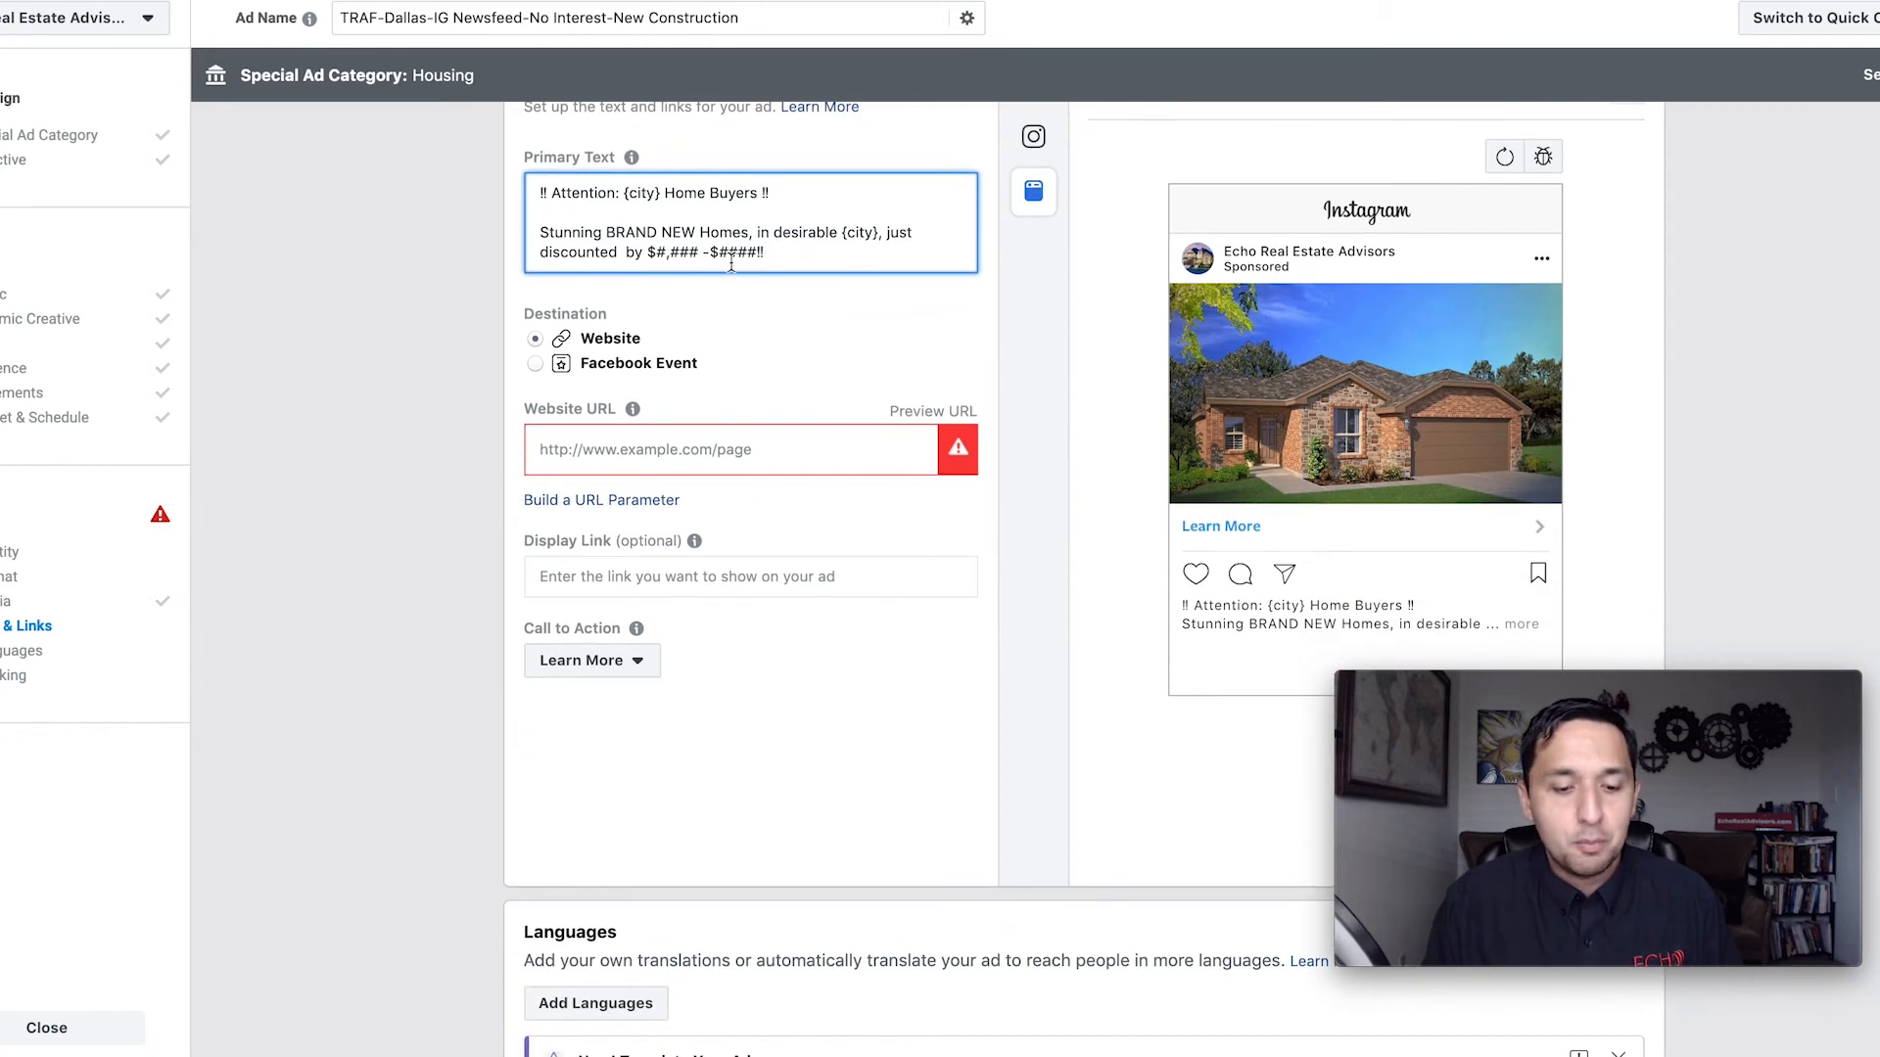
scroll(817, 529, down, 1)
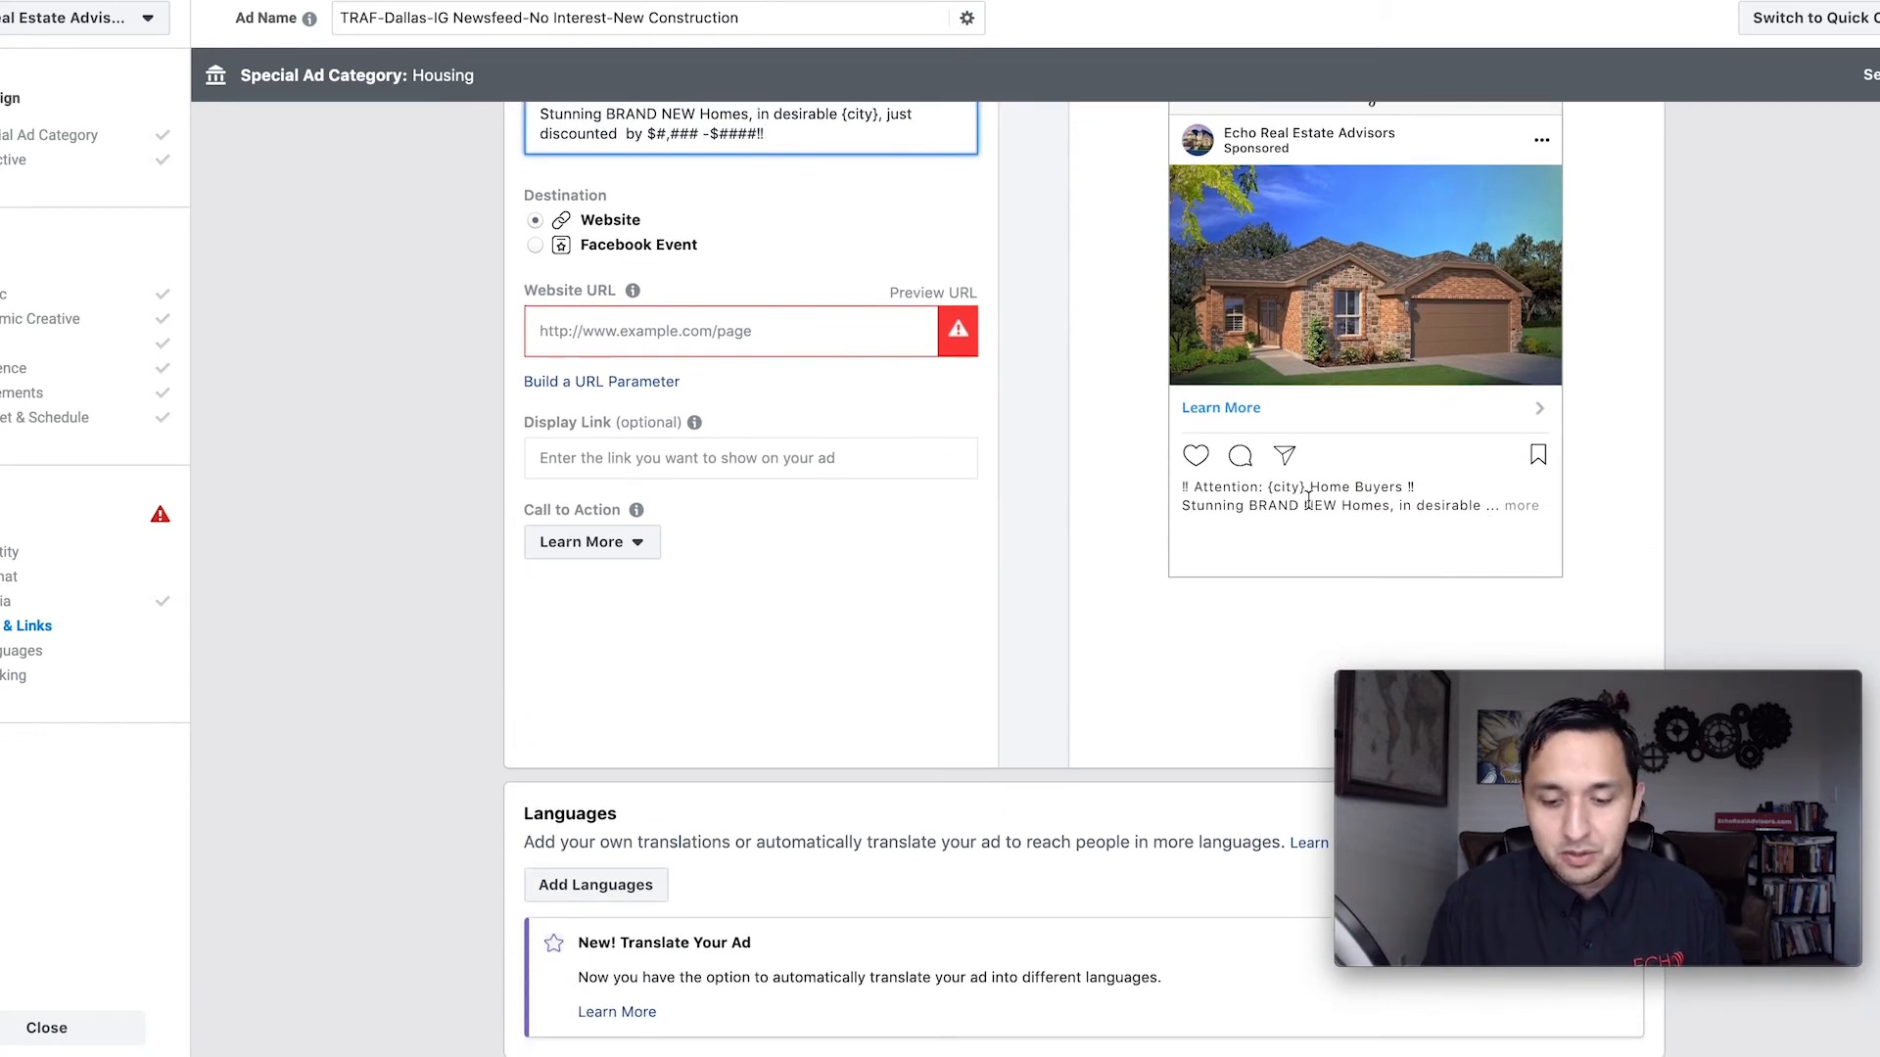
scroll(1214, 414, up, 2)
scroll(1214, 414, down, 1)
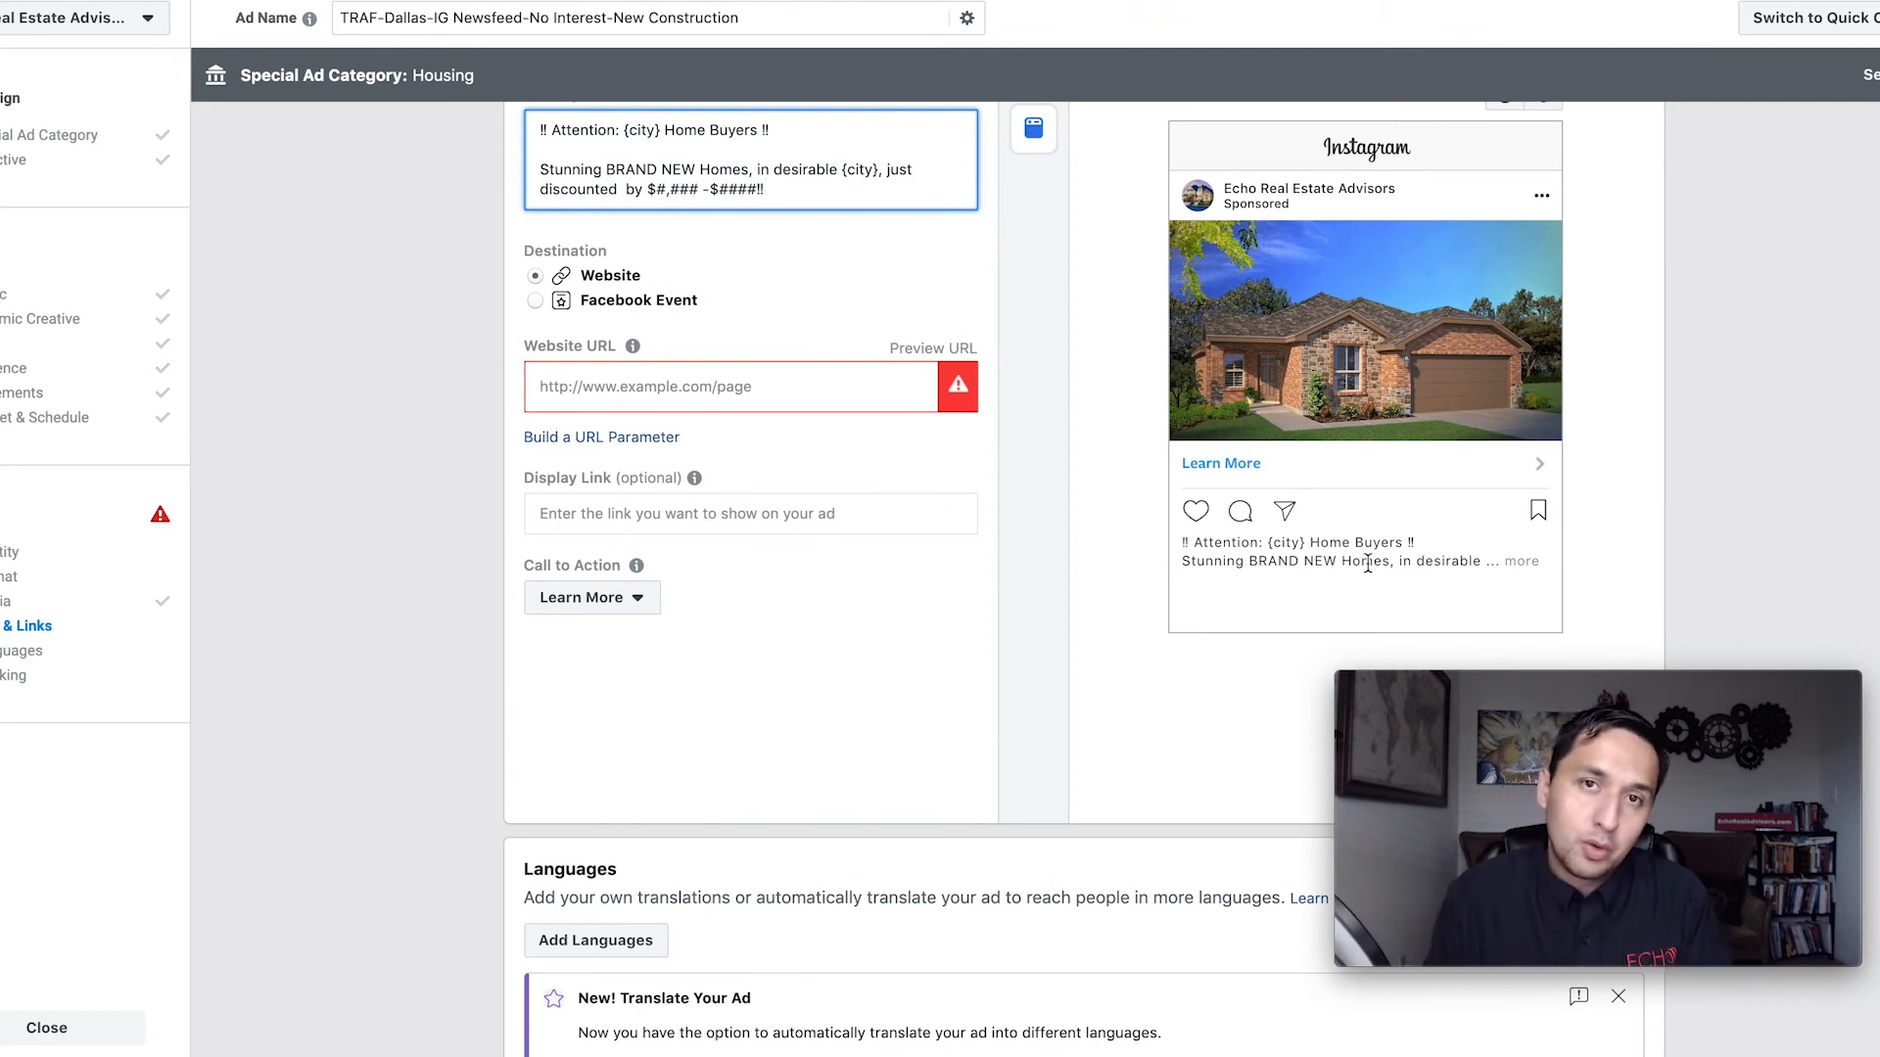
click(622, 386)
text(www.echorea)
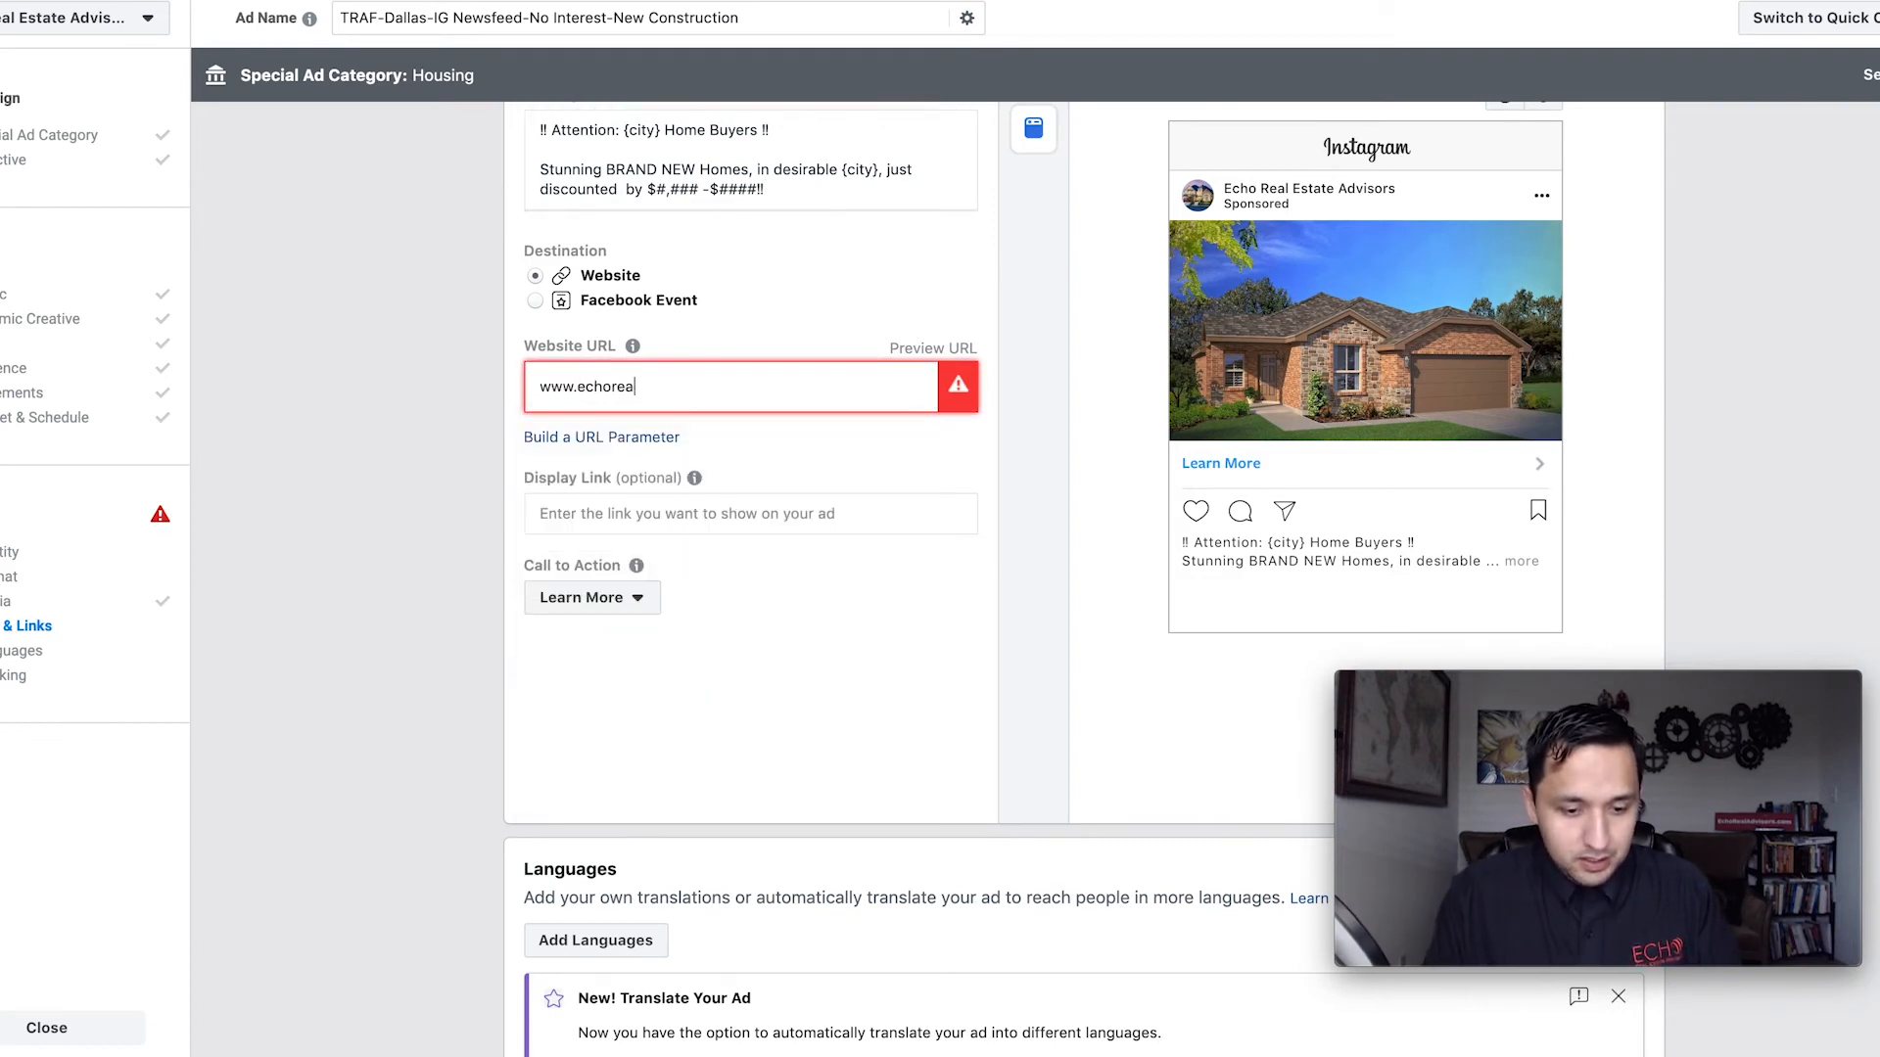
text(ladvisors.com)
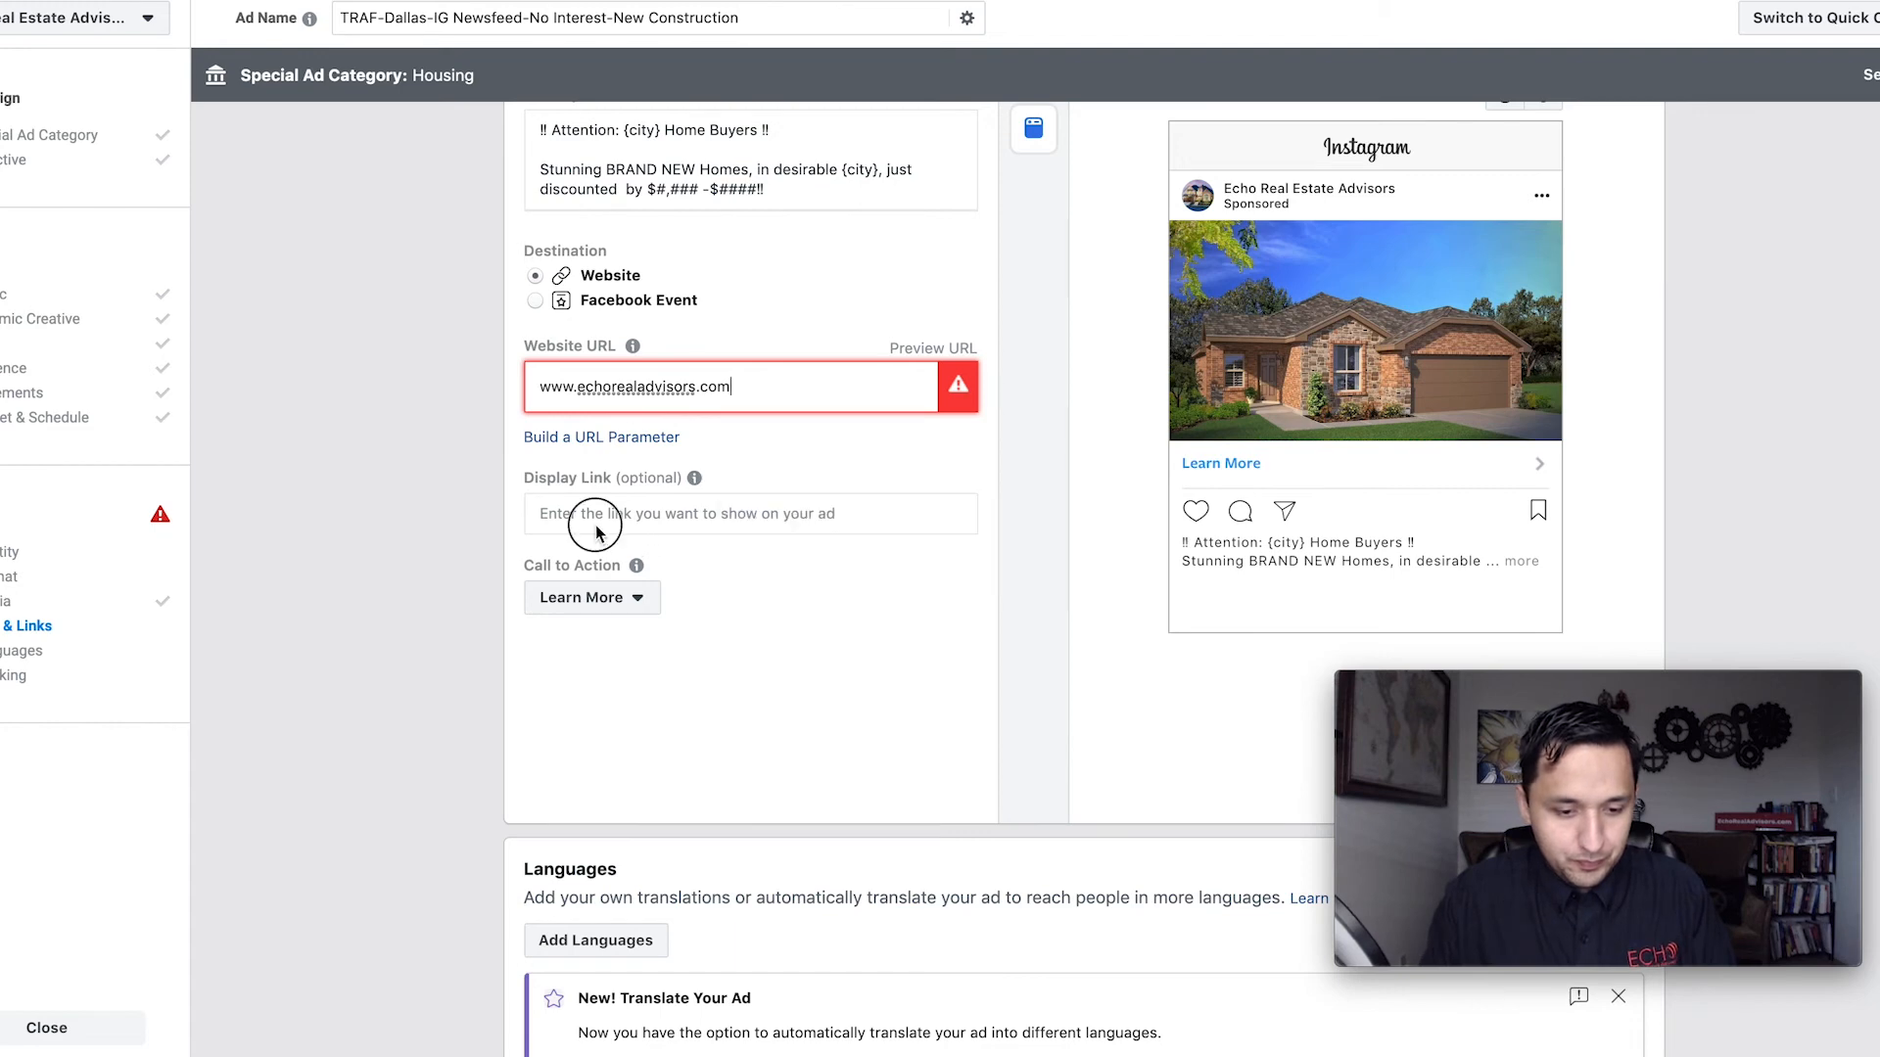
click(597, 529)
click(769, 254)
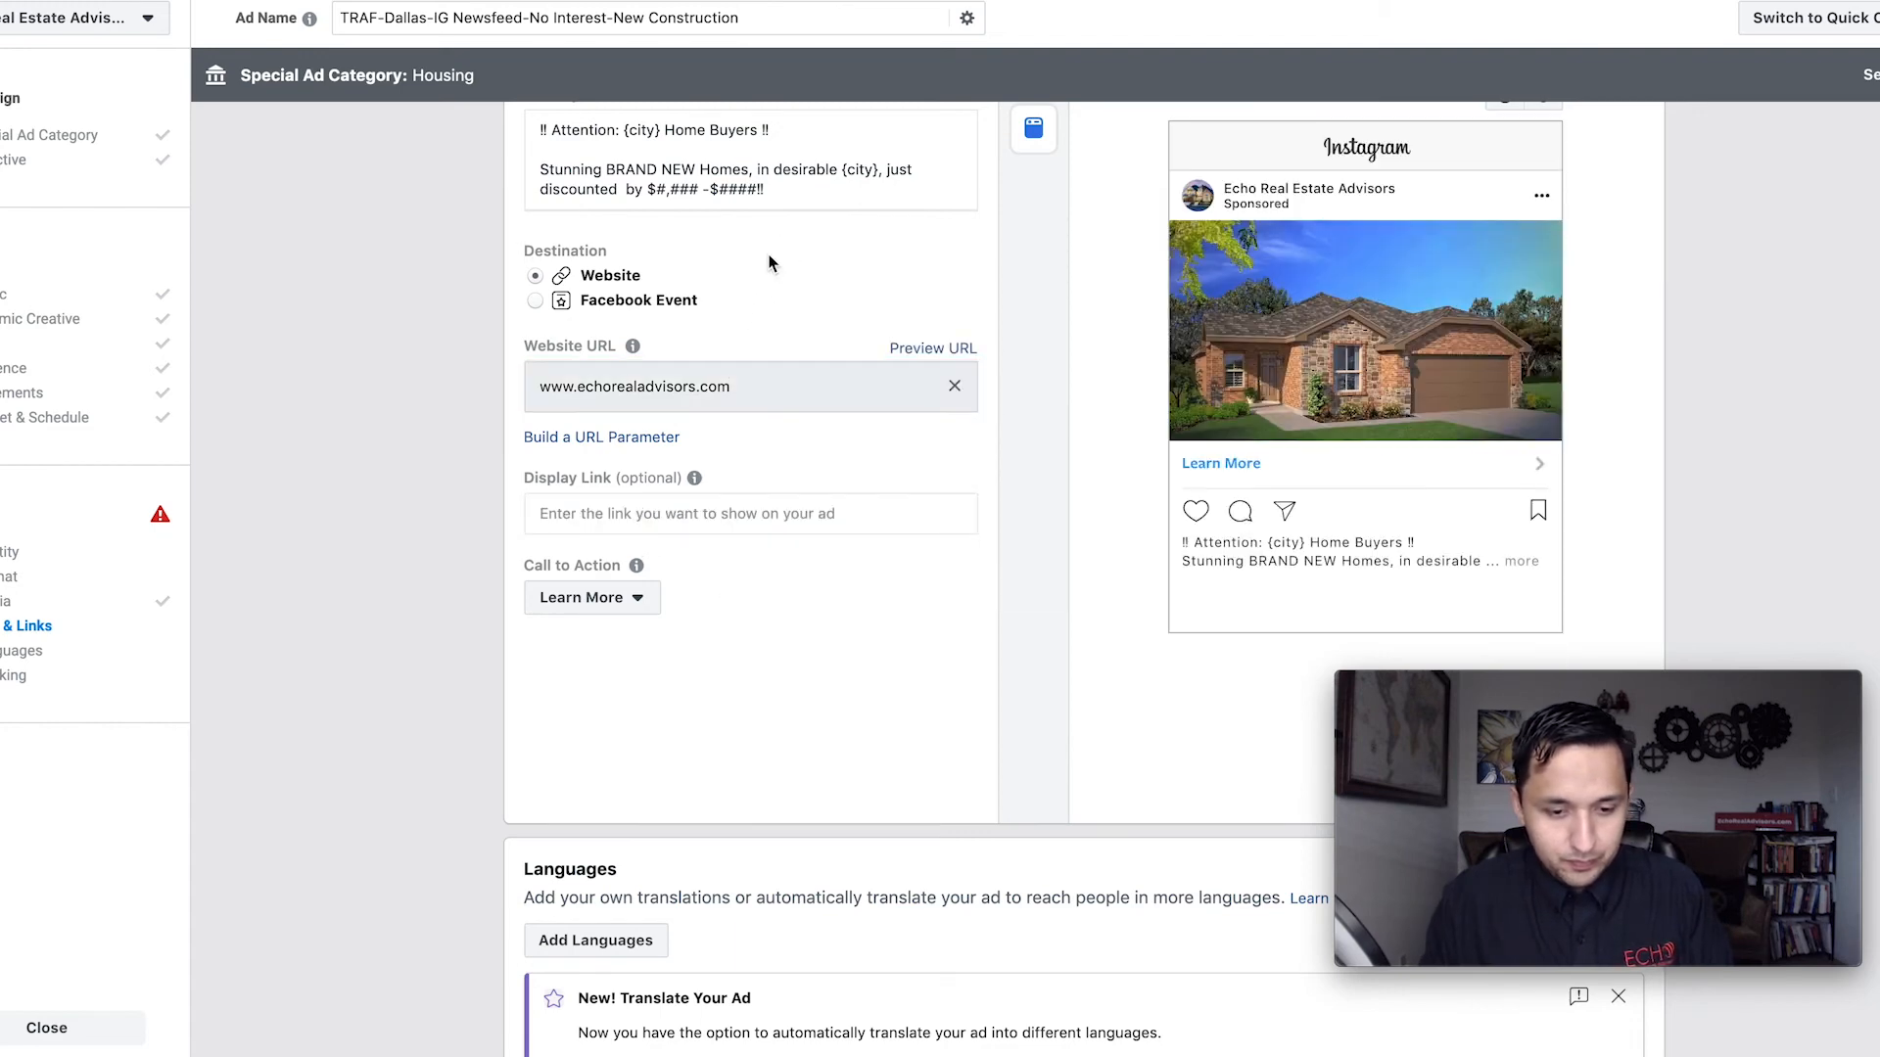
- Remove the extra space between 'discounted' and 'by' in the ad's primary text
double_click(1523, 562)
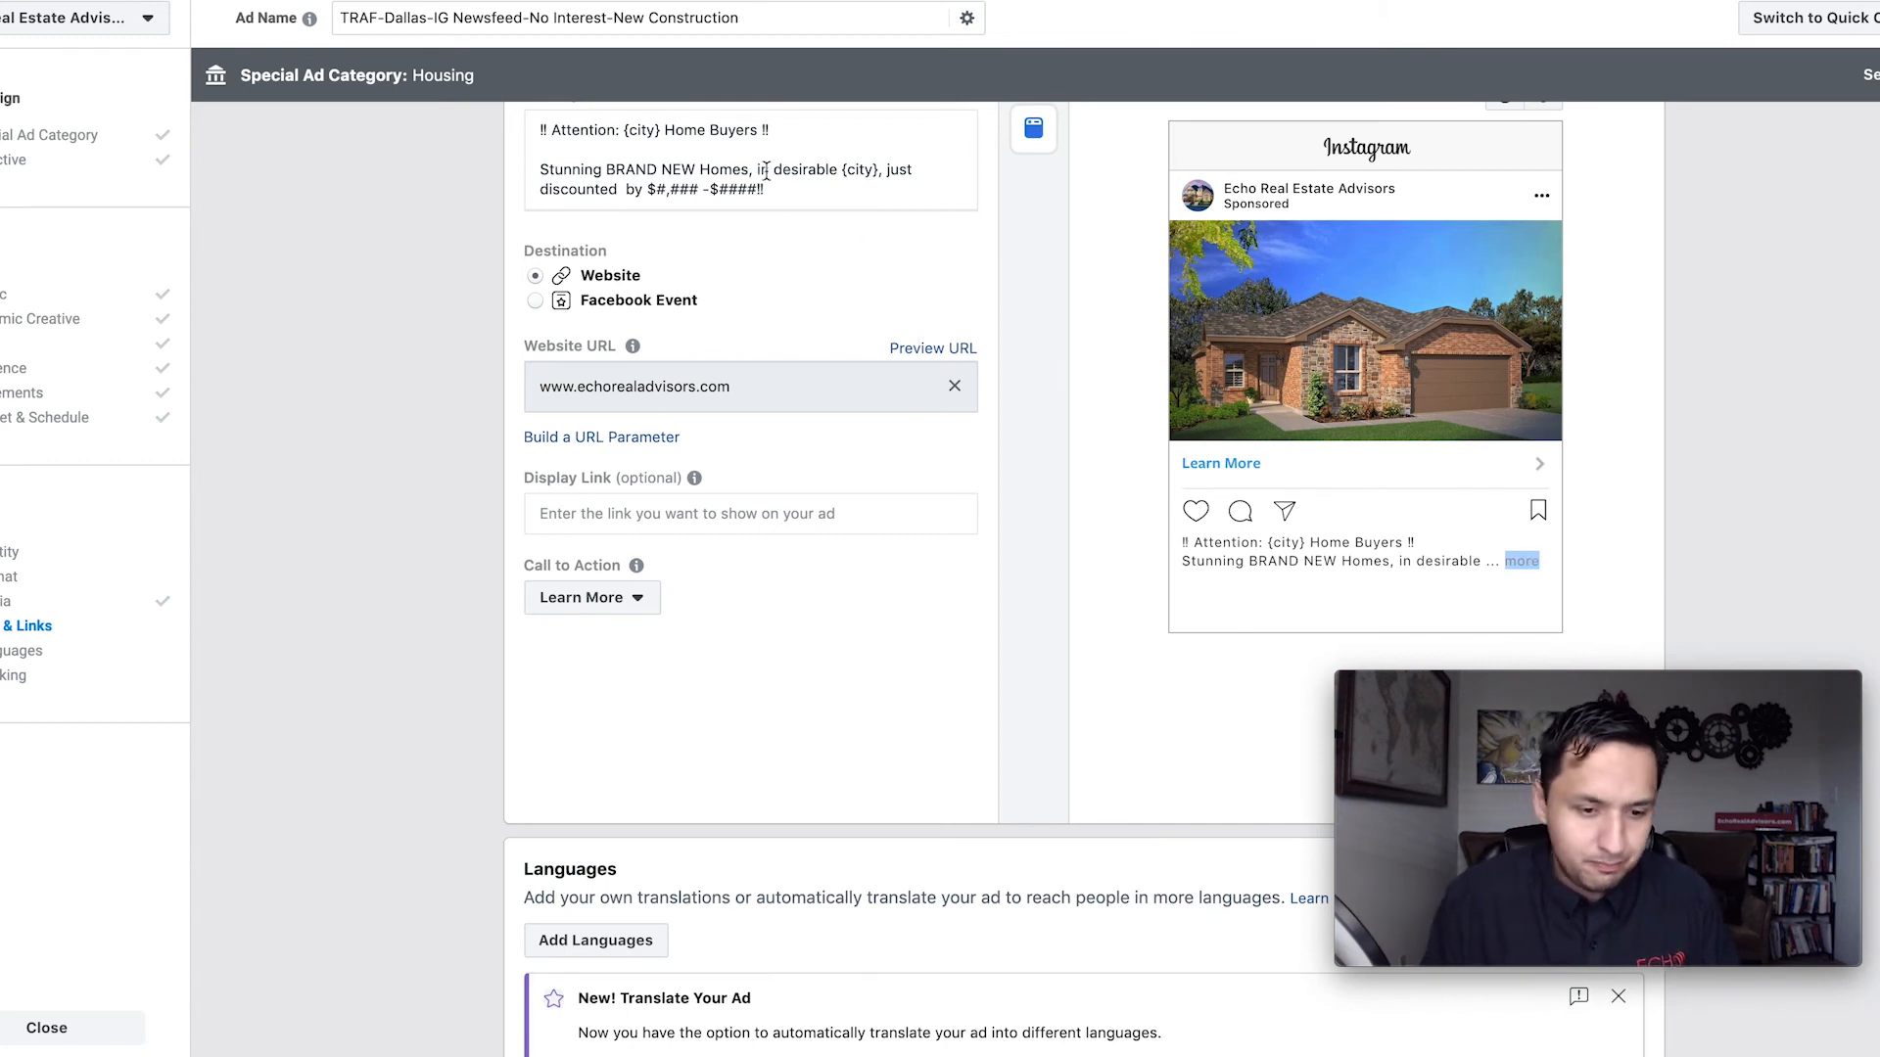
click(622, 186)
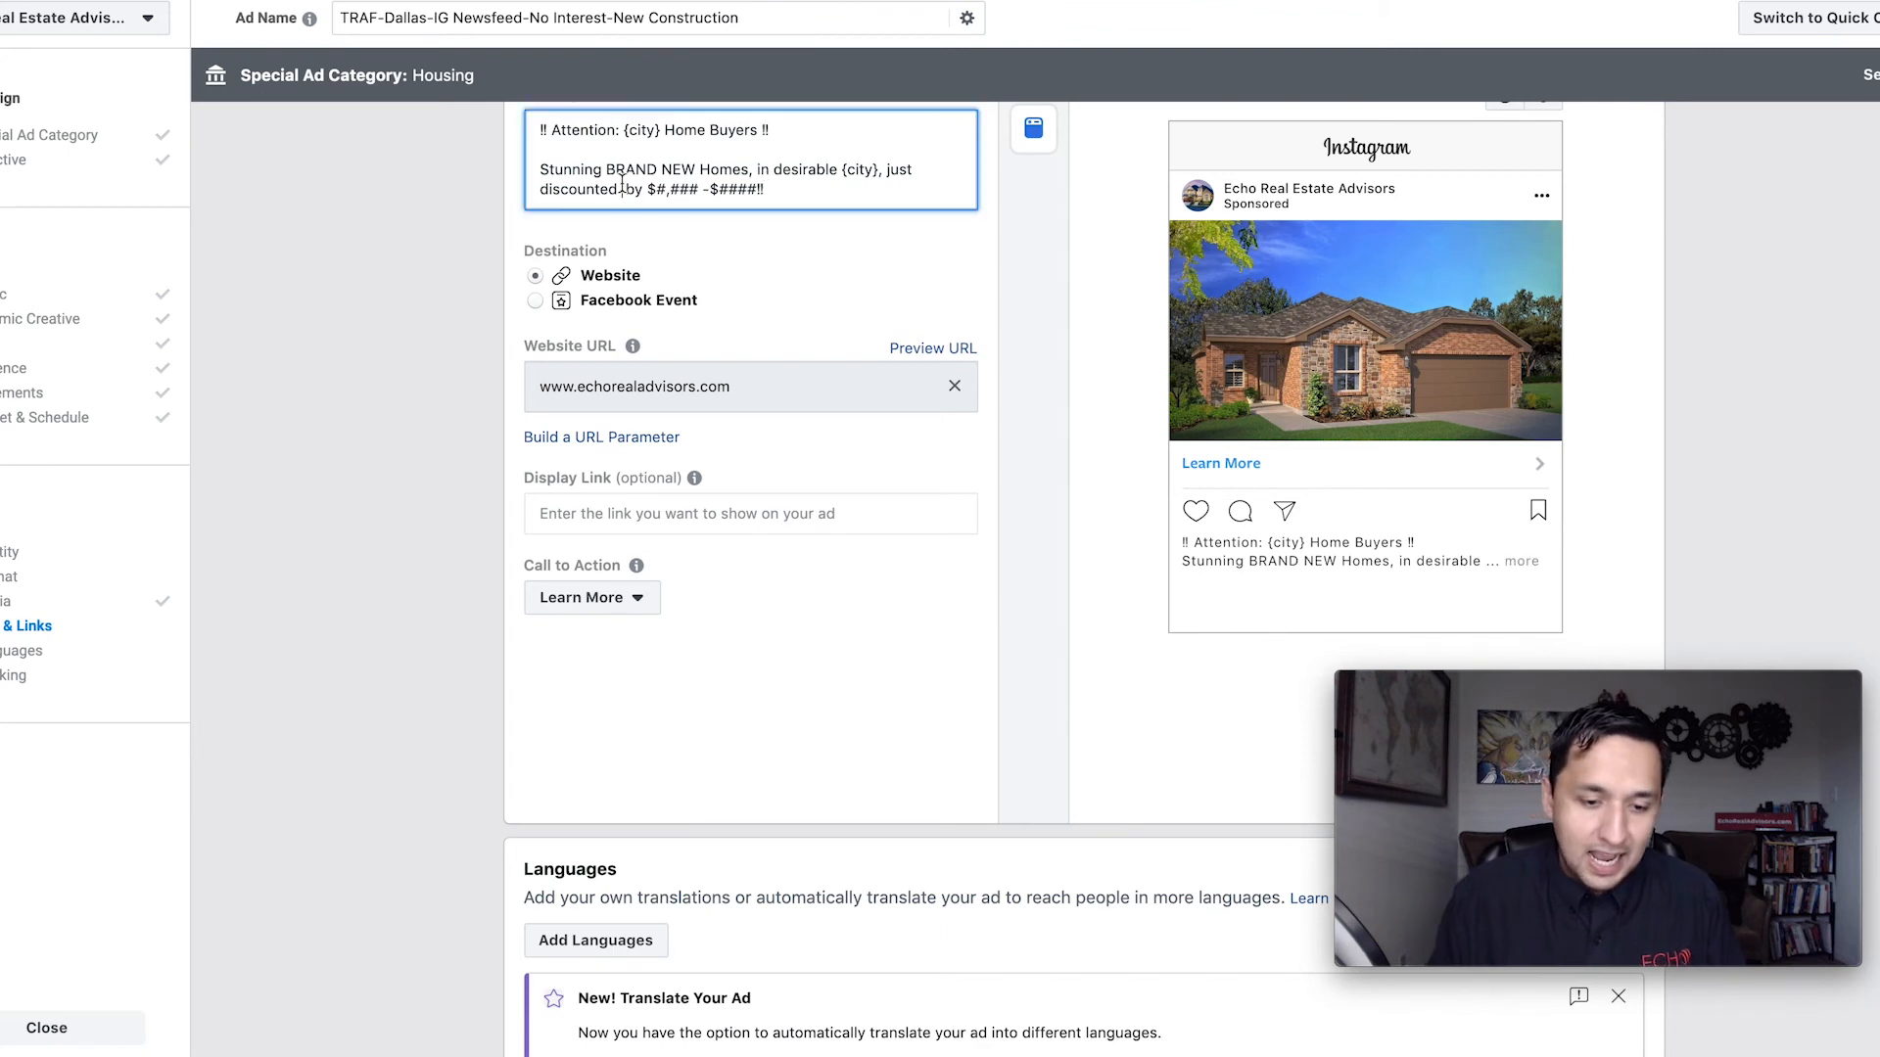
key(Delete)
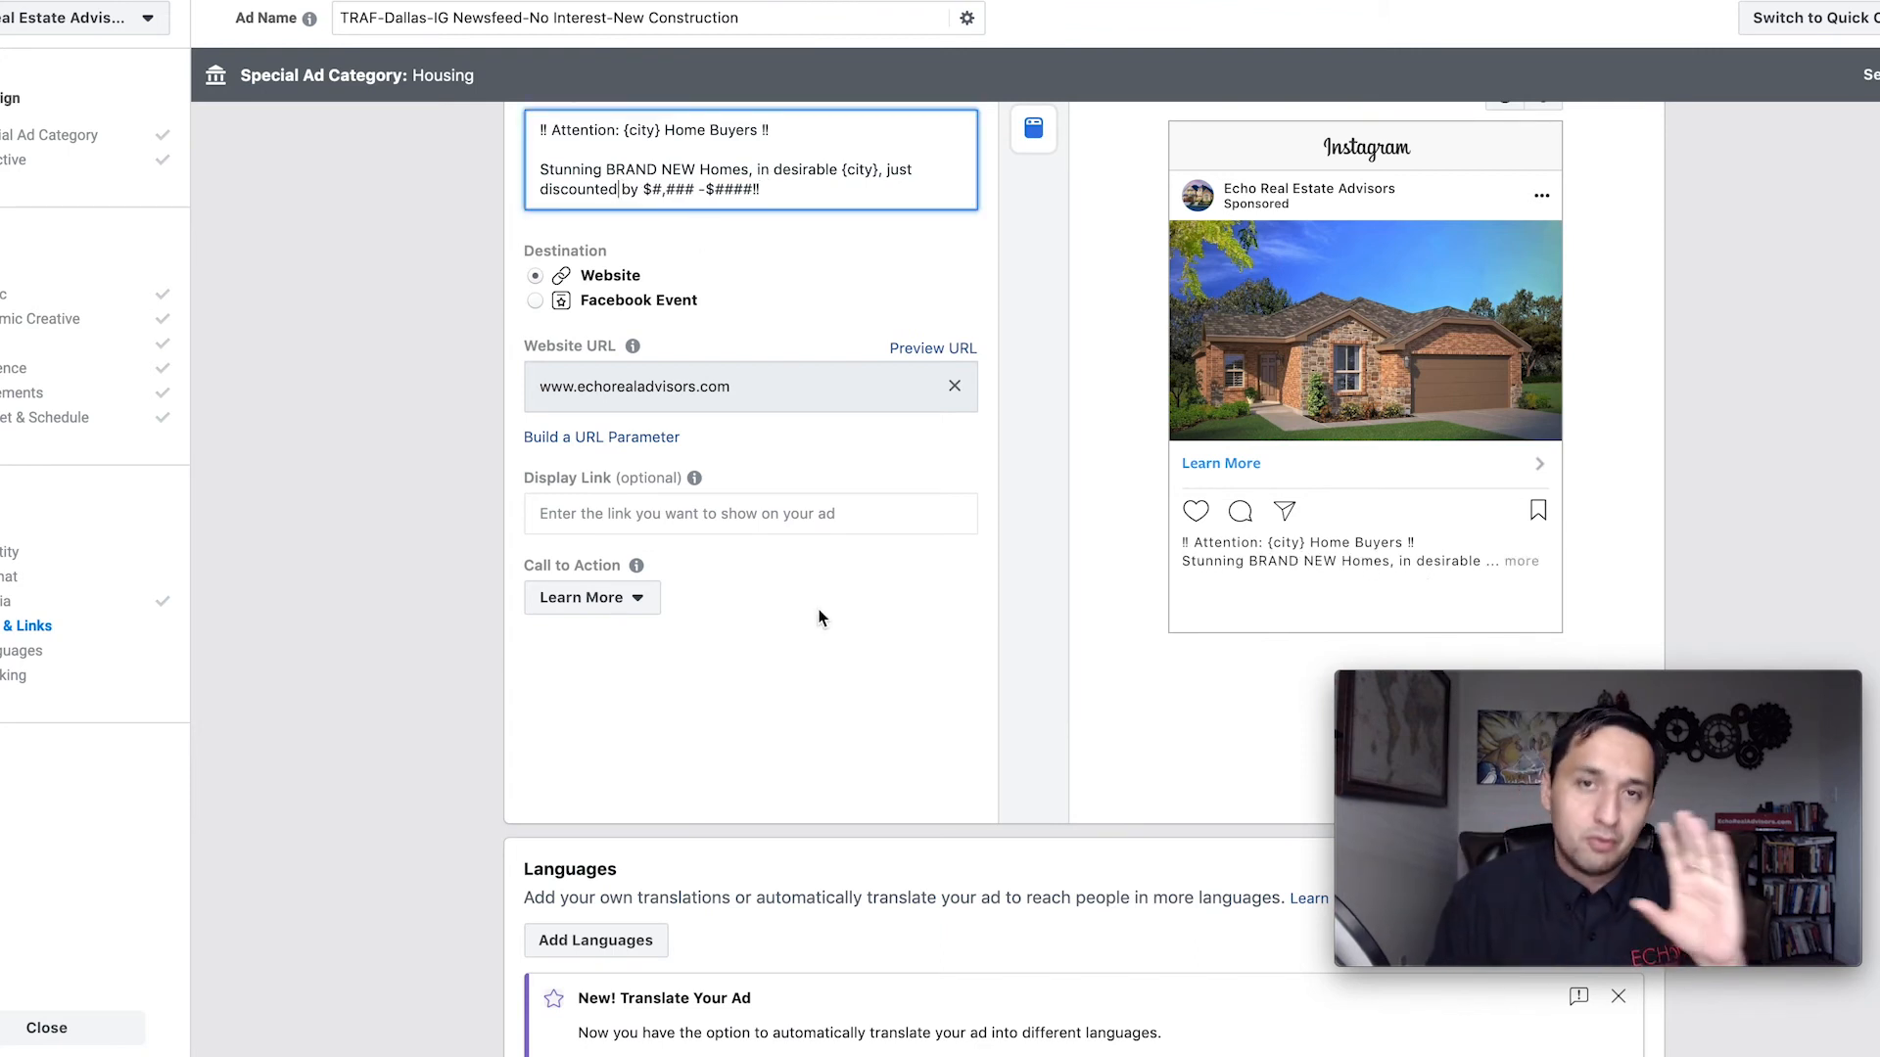
- Review the ad's language options and its conversion tracking settings, including the Facebook Pixel and offline events
scroll(821, 617, down, 1)
scroll(820, 617, down, 7)
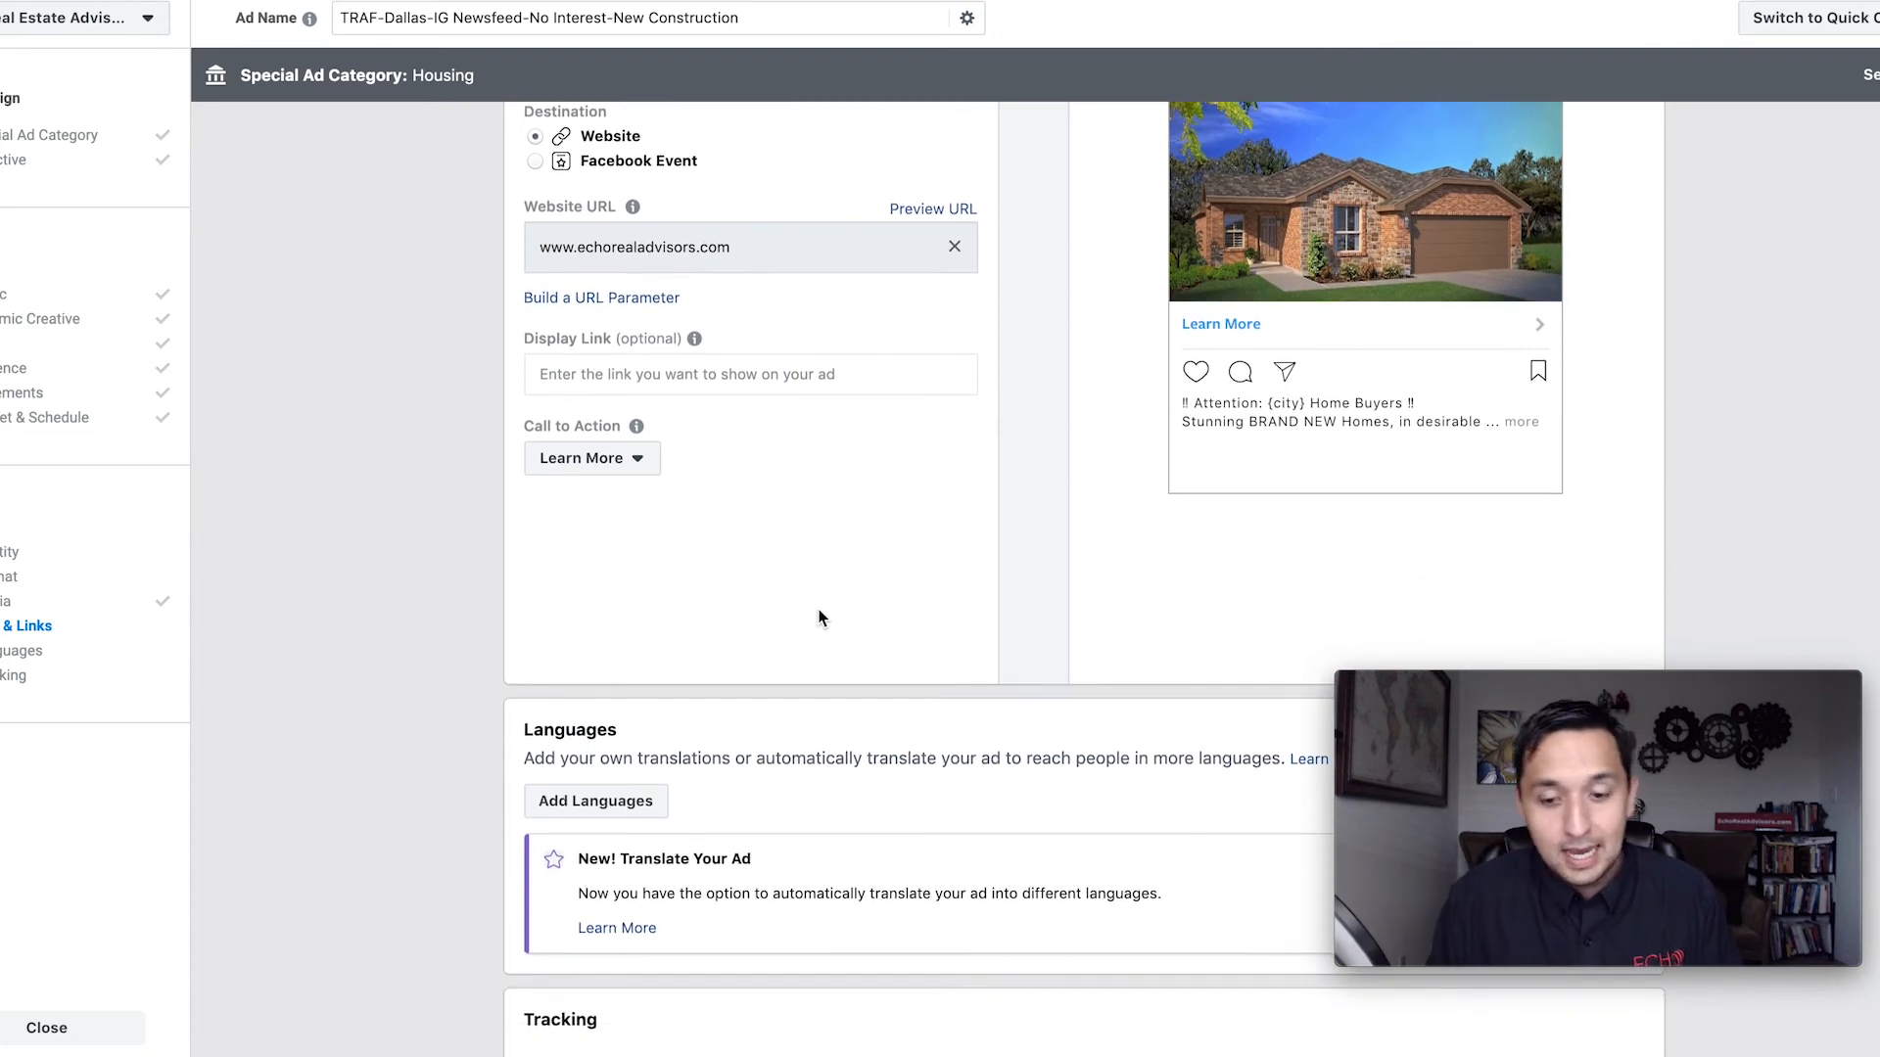
scroll(820, 617, down, 1)
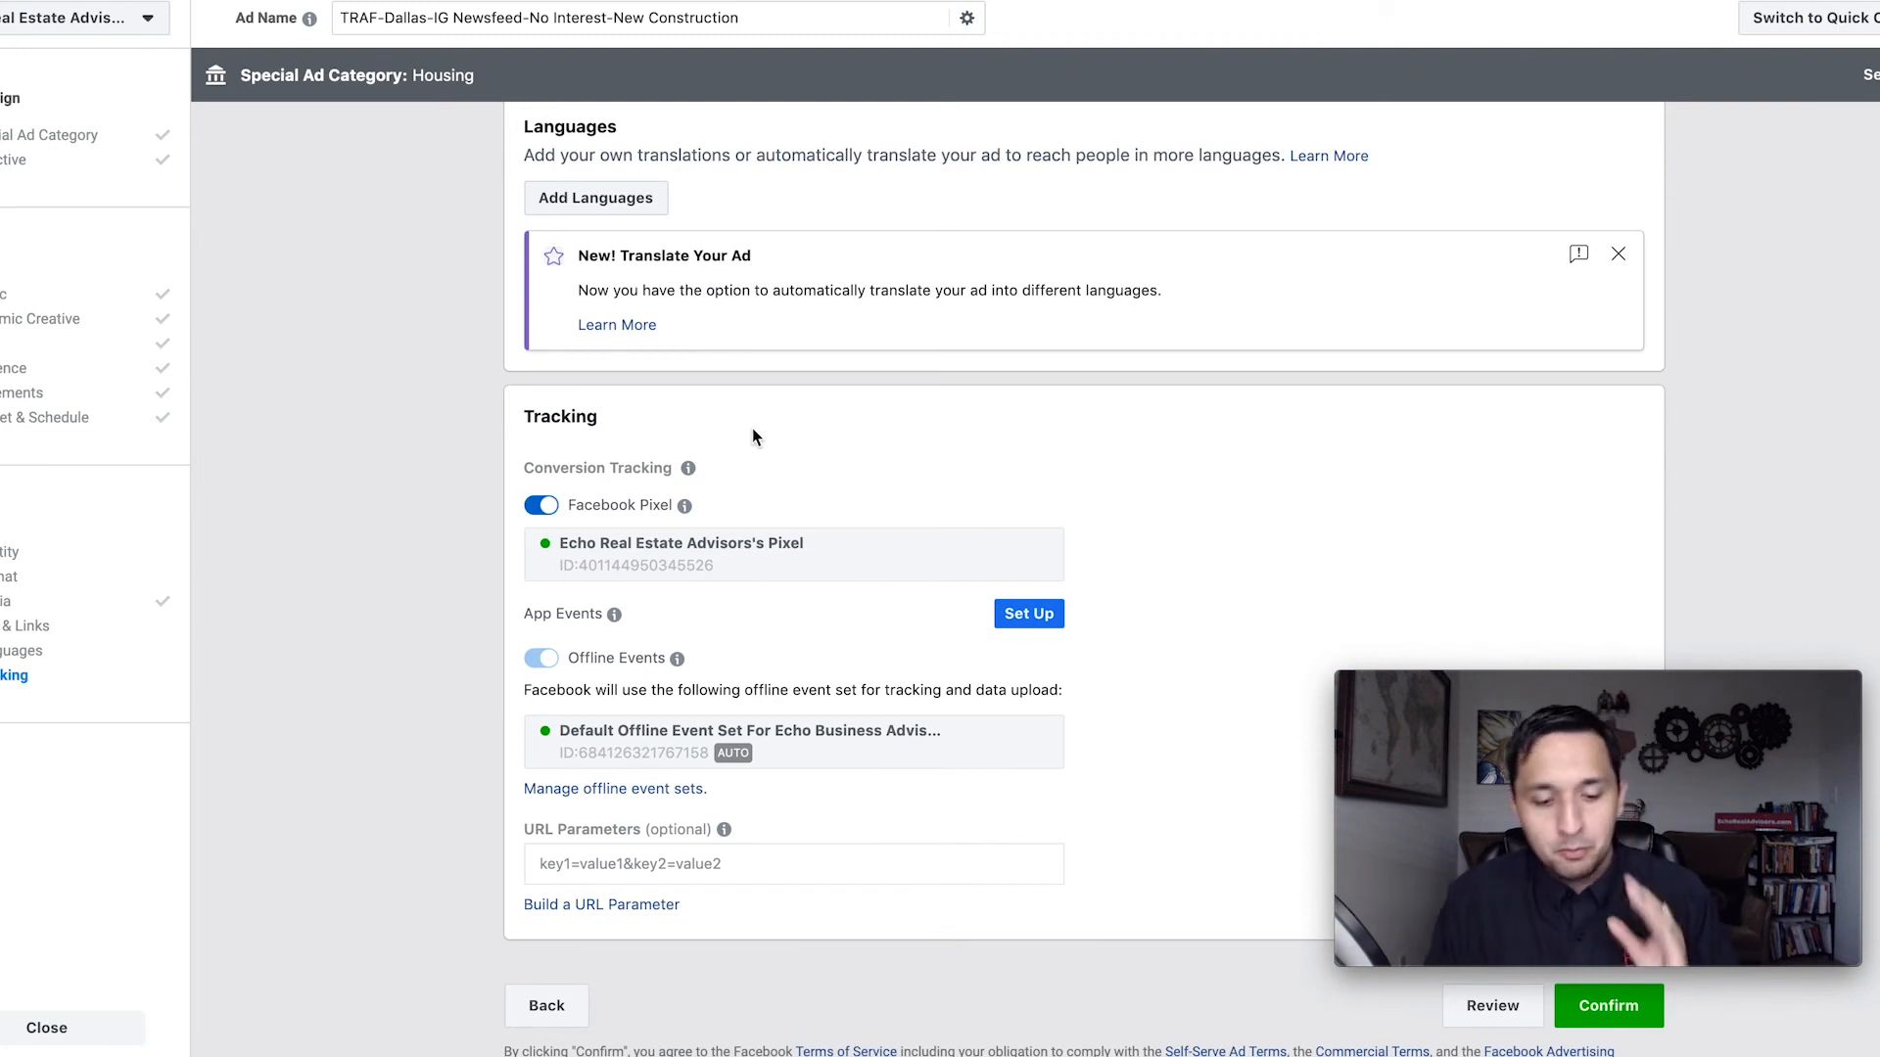
scroll(752, 428, down, 1)
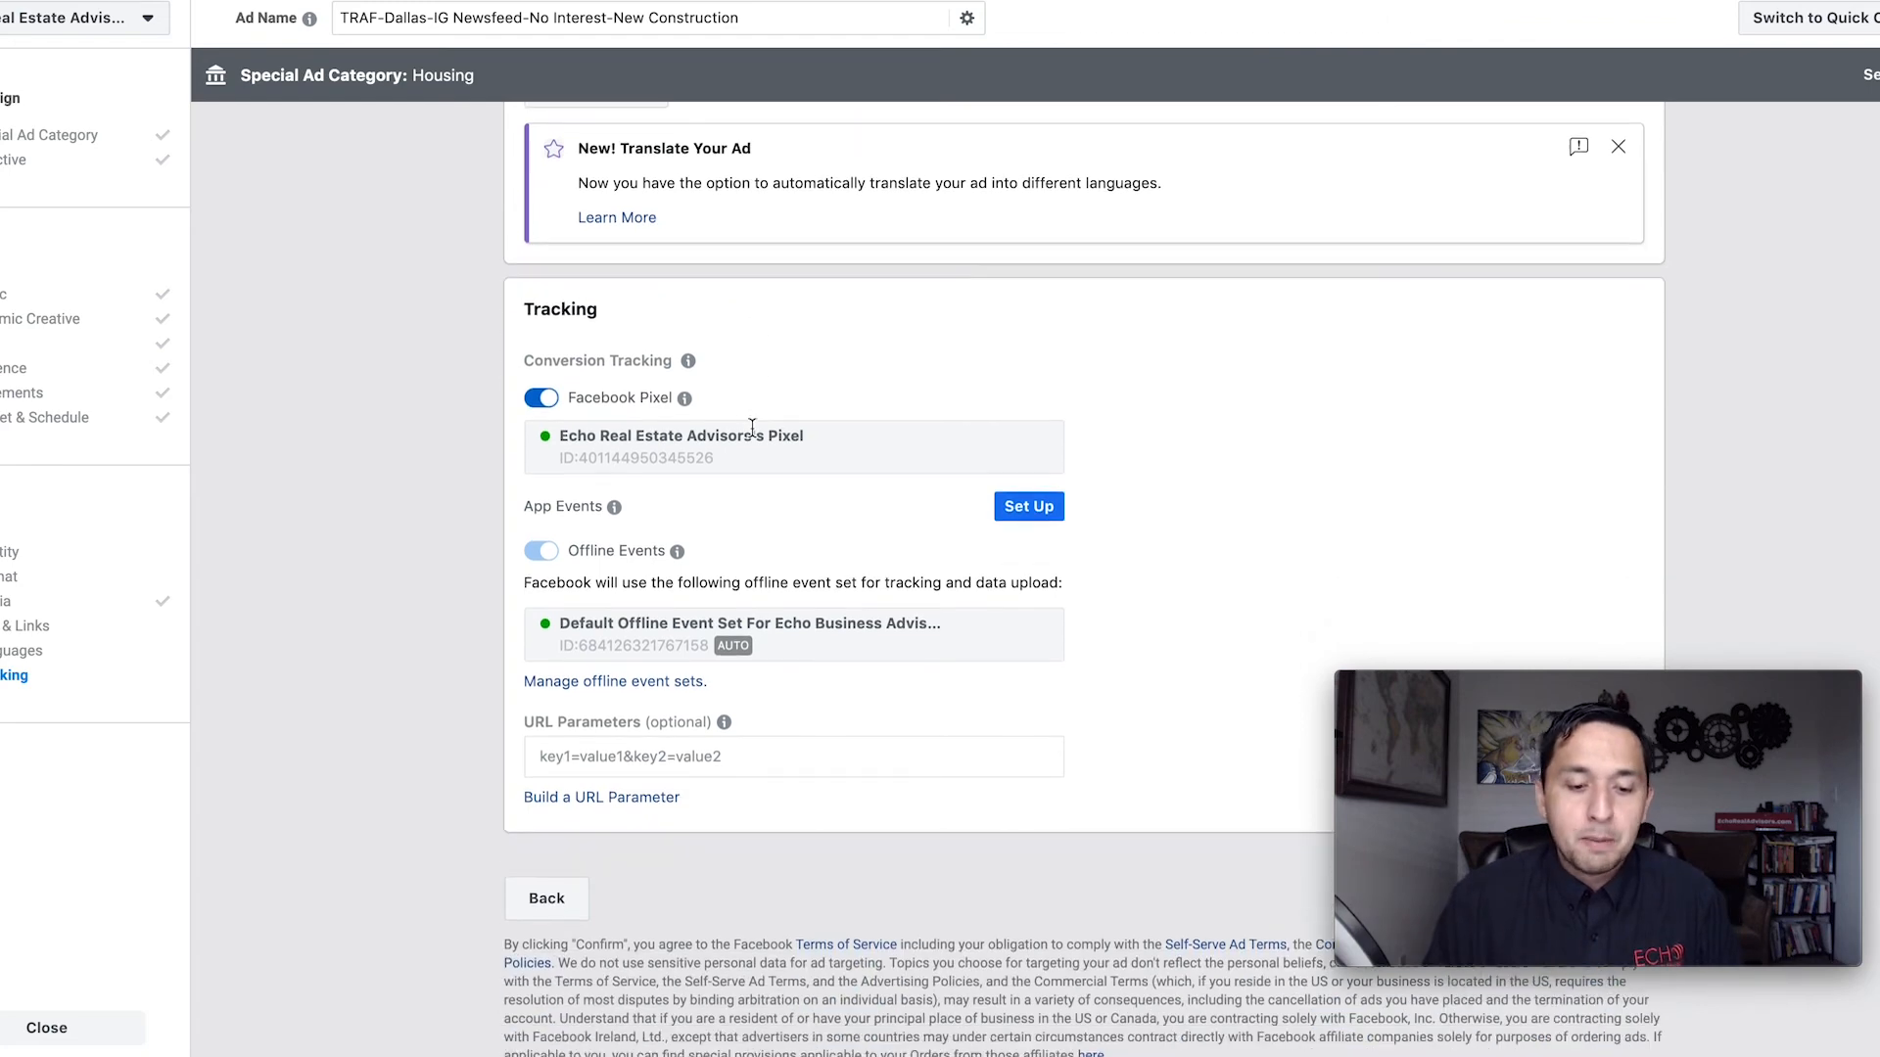